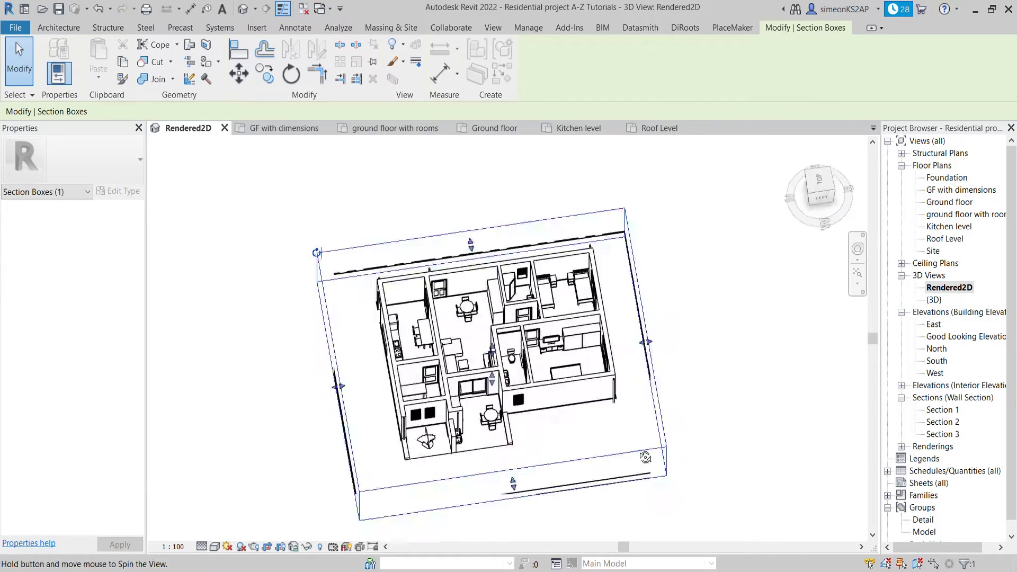
Orient the Rendered2D 3D view to look straight down from the top and change its visual style.
middle_click_drag(508, 317, 485, 308, "shift")
left_click(819, 174)
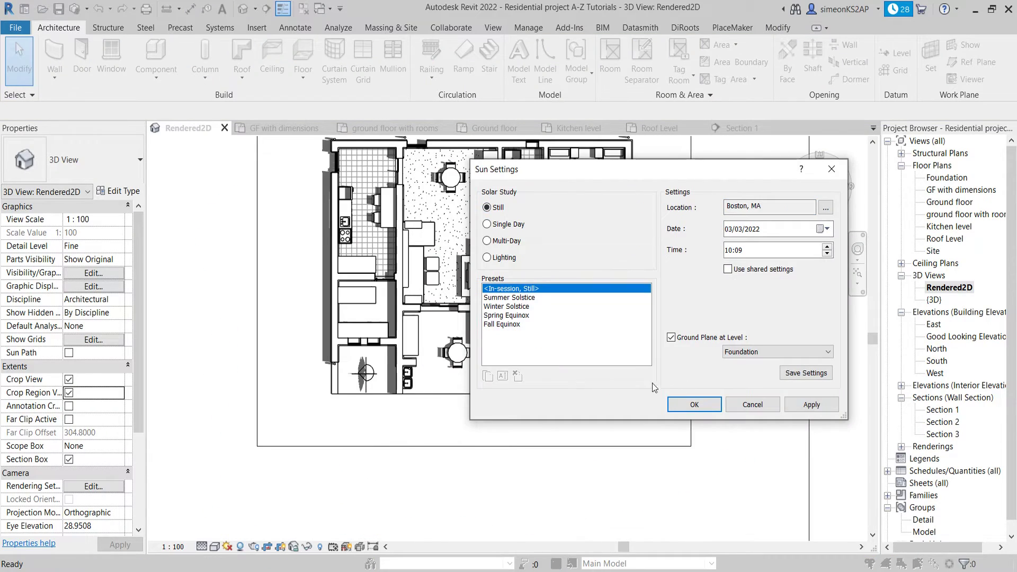
mouse_move(568, 167)
left_mouse_down()
mouse_move(699, 270)
mouse_move(709, 320)
left_mouse_up()
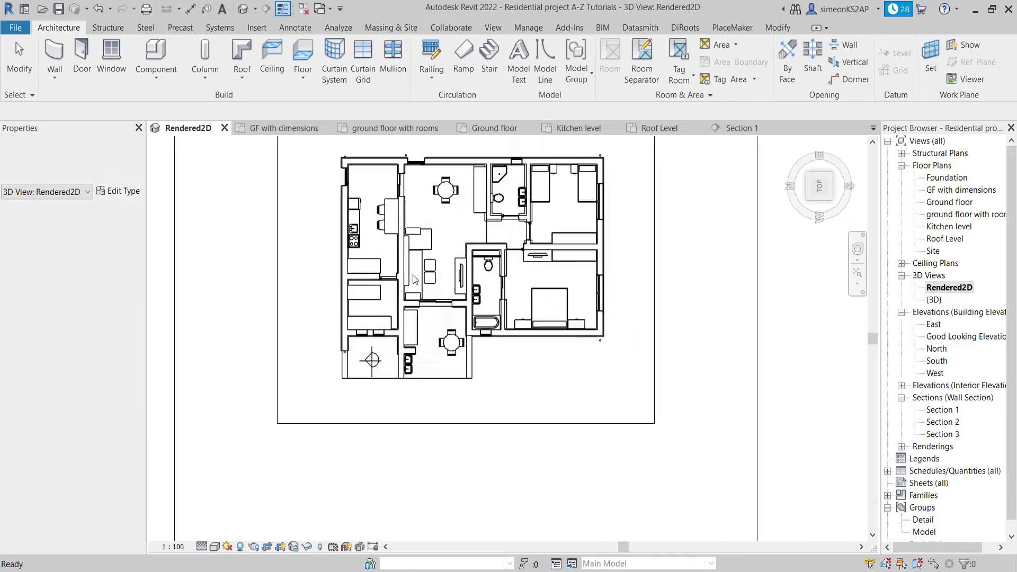
left_click(214, 546)
left_click(241, 509)
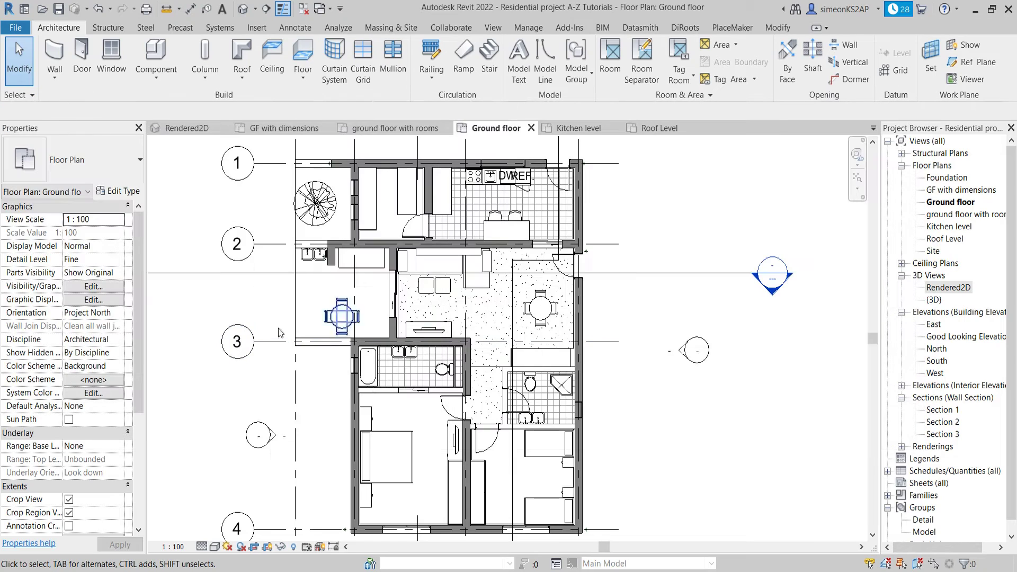
Examine the Ground floor plan's room layout, furniture and grid lines.
scroll(499, 324, "down", 4)
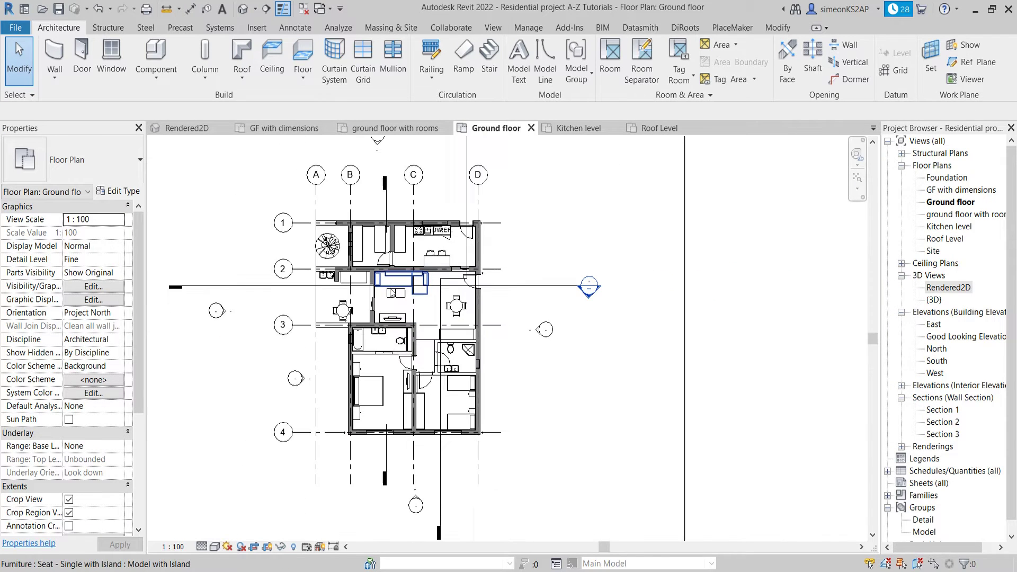
middle_click_drag(391, 292, 402, 282)
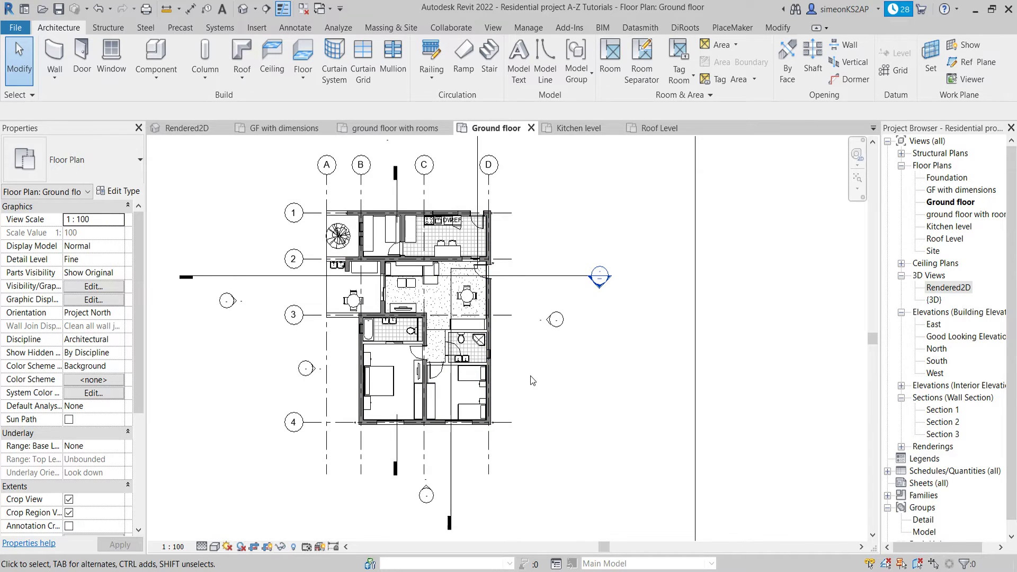
scroll(530, 376, "up", 1)
middle_click_drag(443, 345, 476, 349)
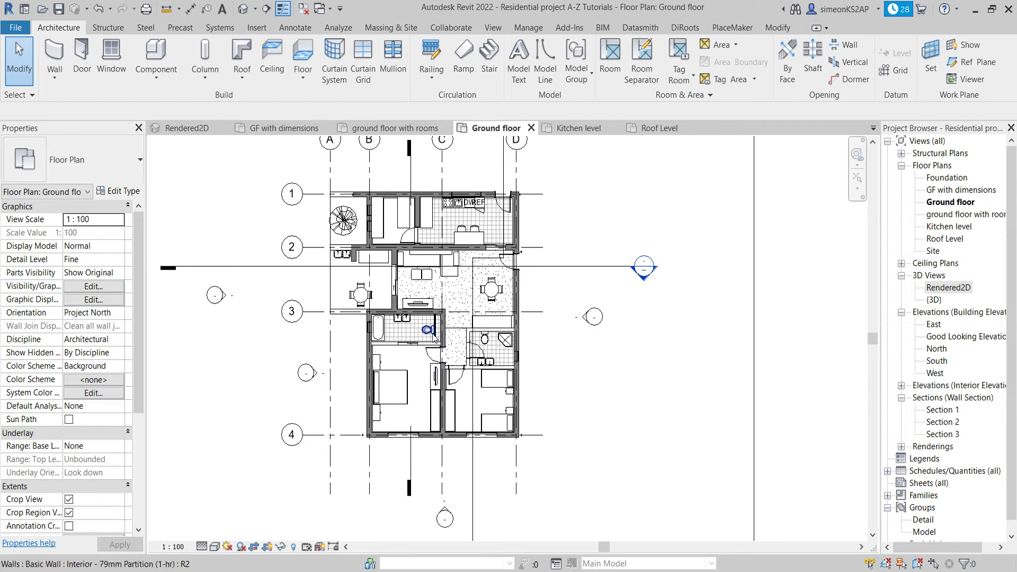
scroll(421, 329, "down", 2)
middle_click_drag(424, 328, 439, 326)
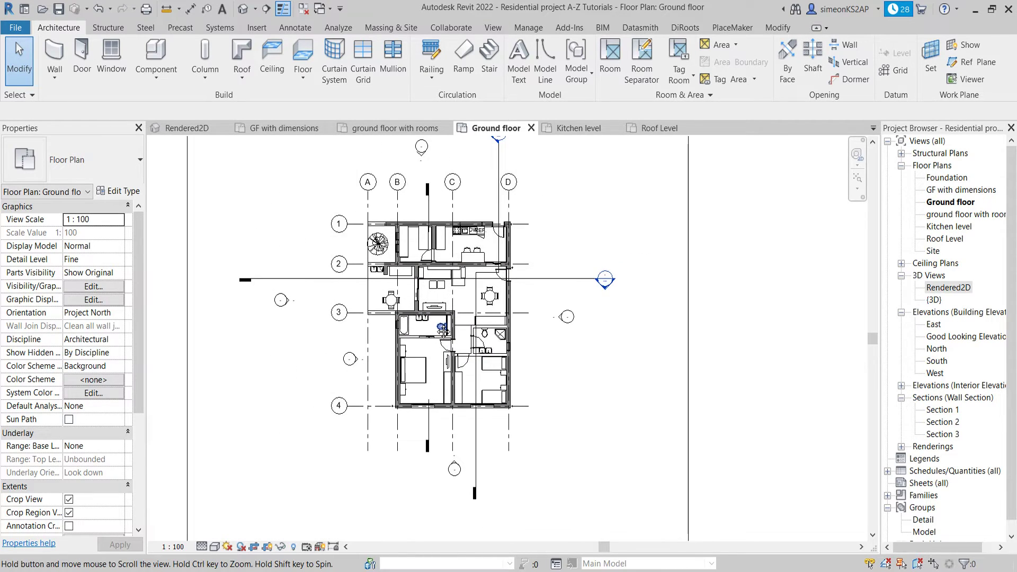
left_click(796, 559)
left_click(728, 527)
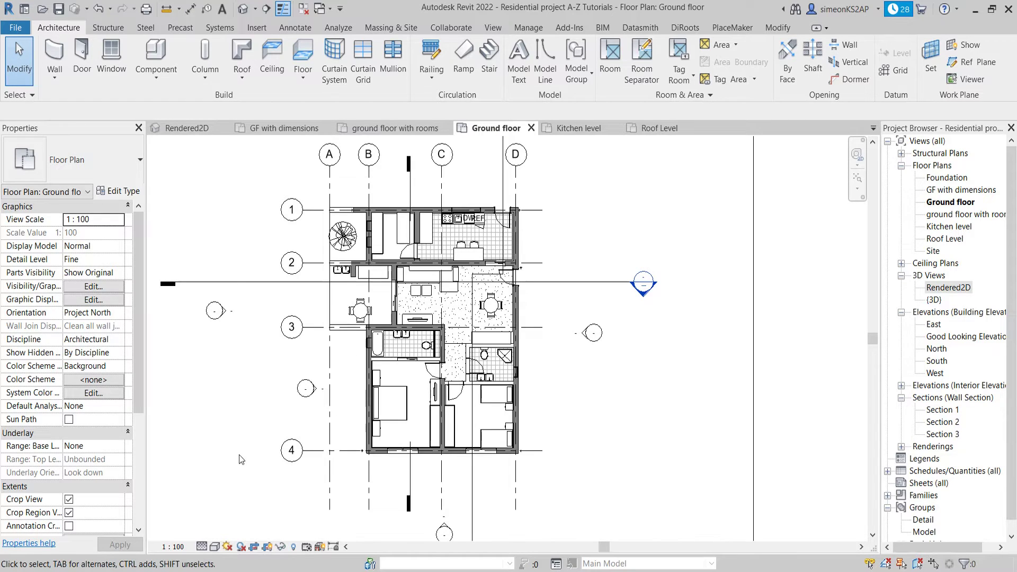
Set the Ground floor plan's visual style to Shaded and inspect the room colours.
left_click(215, 547)
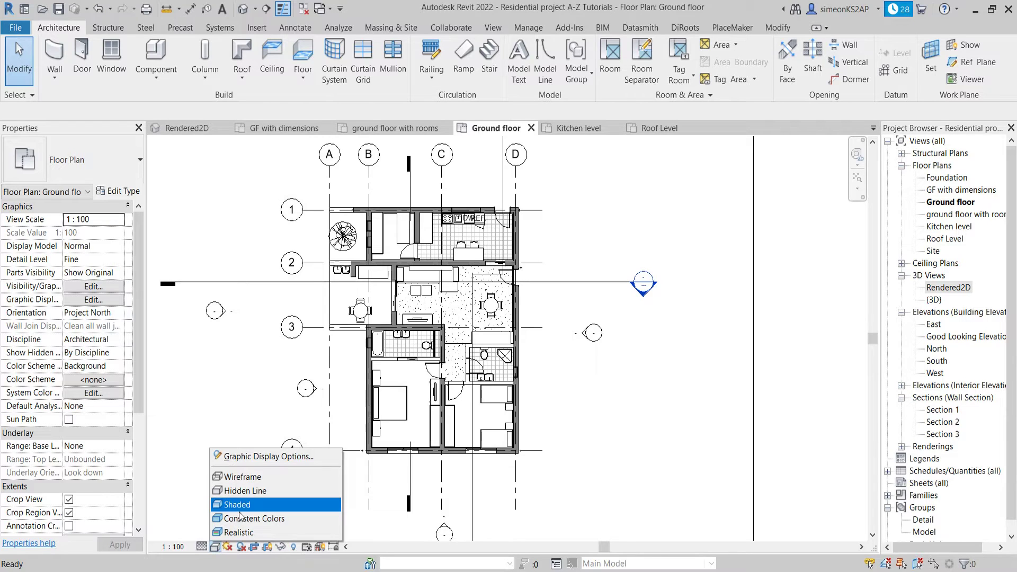
left_click(239, 510)
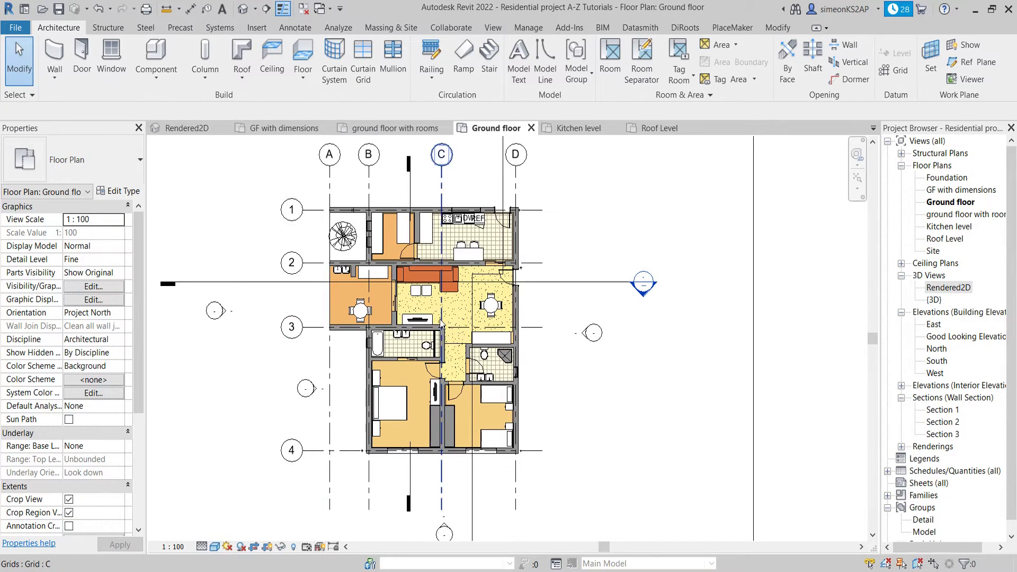
scroll(441, 321, "up", 2)
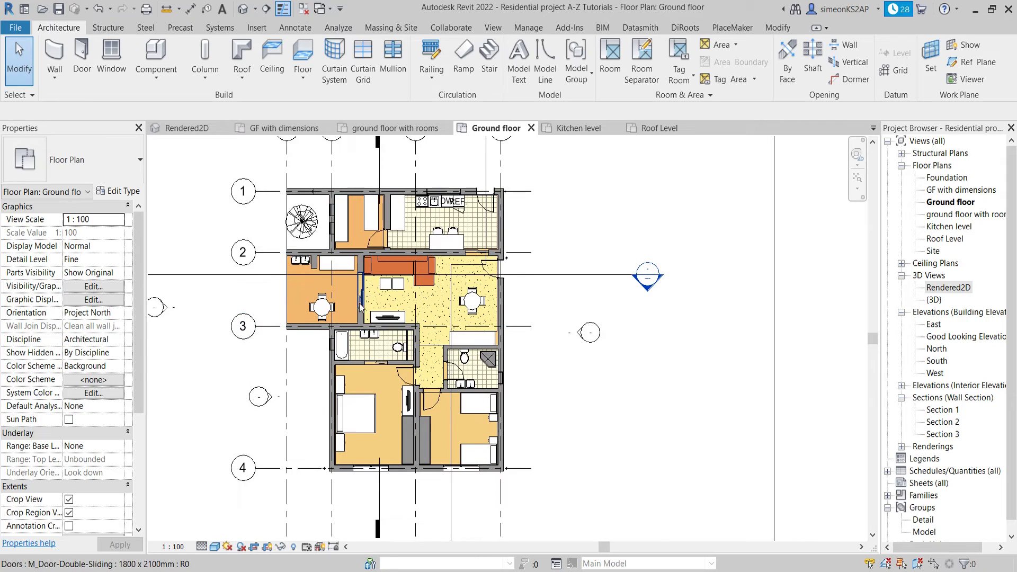
mouse_move(447, 339)
middle_mouse_down()
mouse_move(447, 353)
mouse_move(470, 332)
mouse_move(444, 330)
middle_mouse_up()
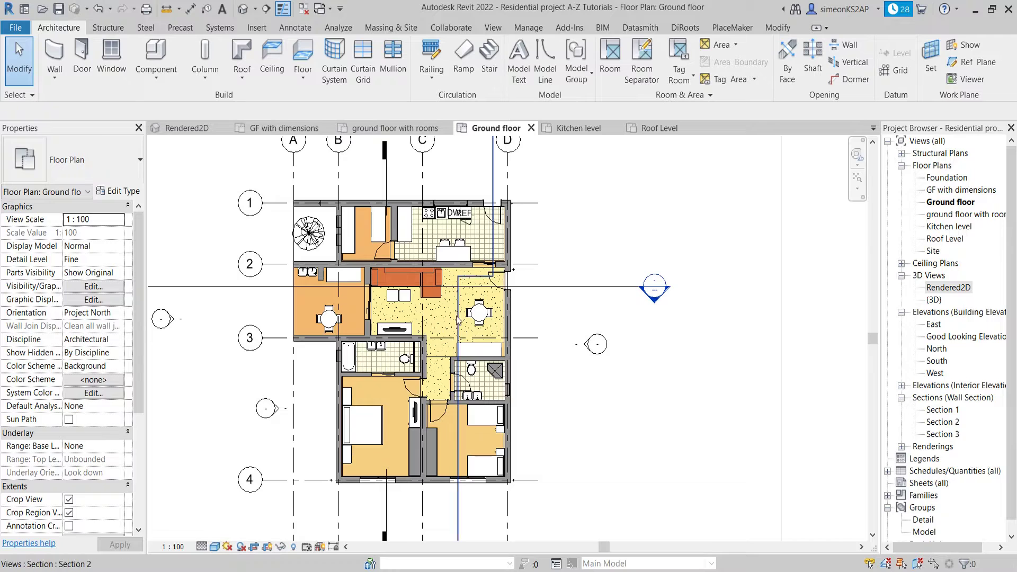
middle_click_drag(462, 343, 472, 334)
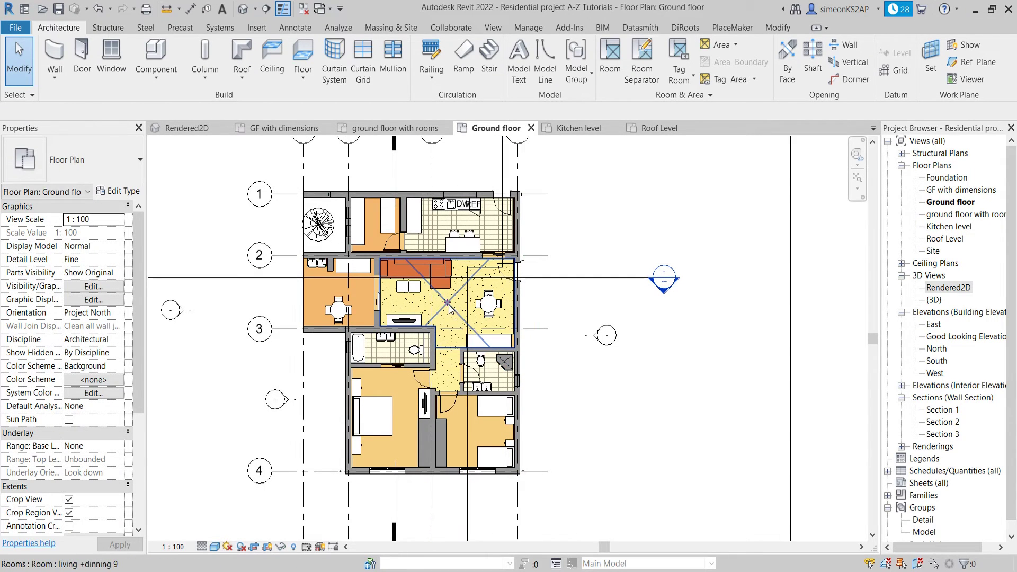
middle_click_drag(456, 310, 459, 333)
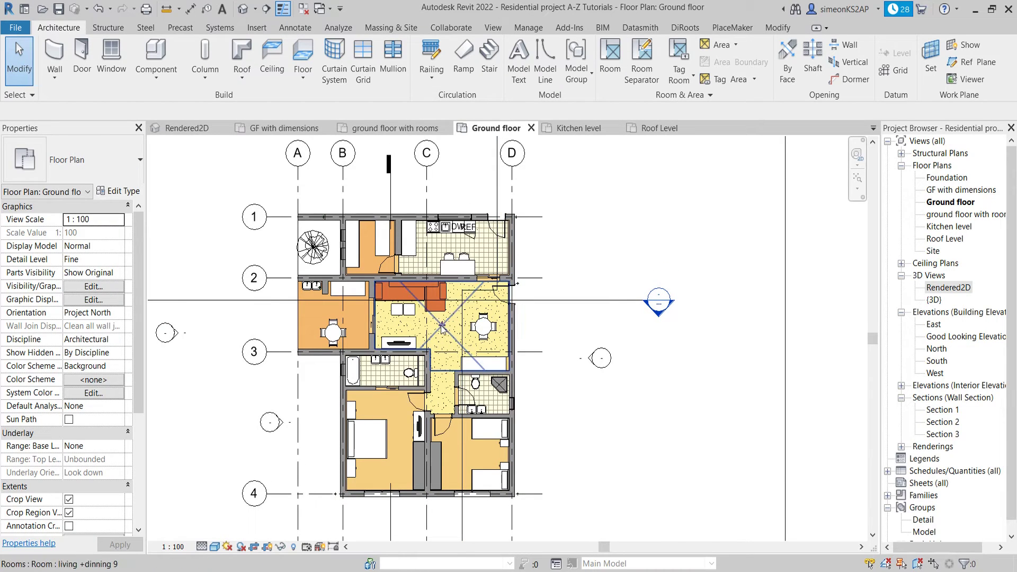
middle_click_drag(448, 343, 465, 309)
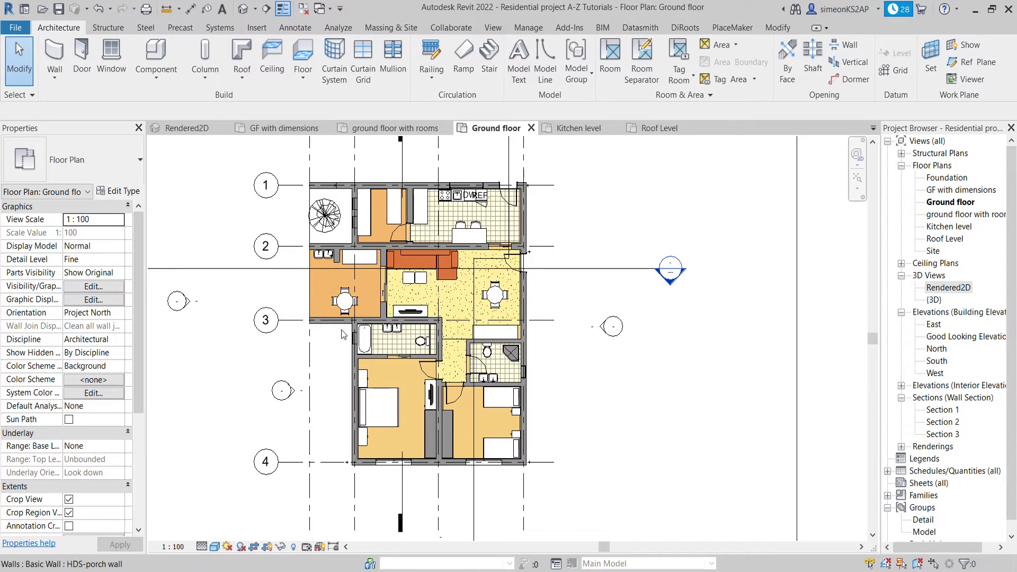
mouse_move(454, 304)
middle_mouse_down()
mouse_move(455, 315)
mouse_move(478, 314)
mouse_move(486, 338)
mouse_move(467, 339)
mouse_move(480, 325)
mouse_move(473, 314)
mouse_move(476, 323)
middle_mouse_up()
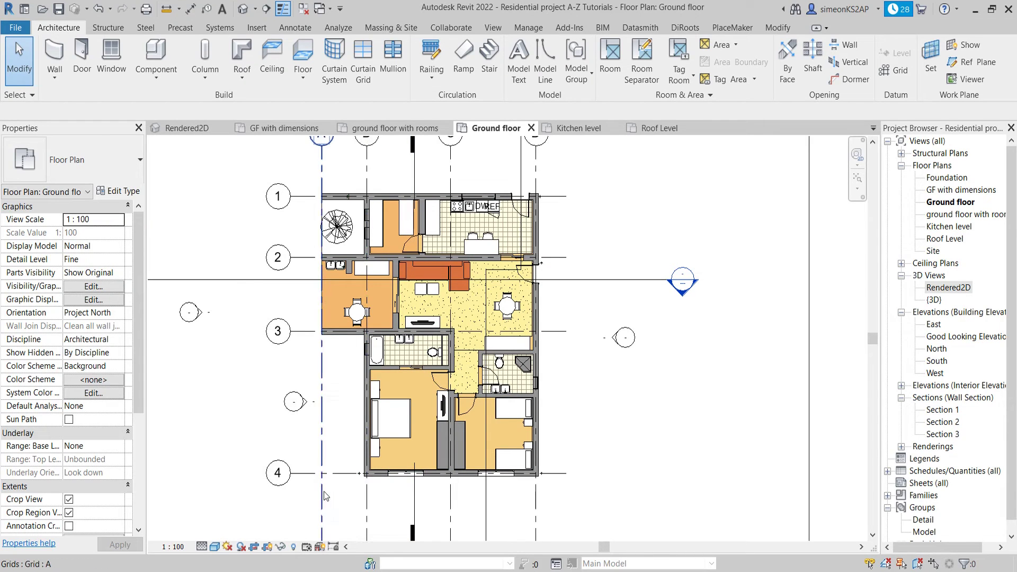
Set the Ground floor plan's visual style to Realistic and inspect the floor materials.
left_click(214, 547)
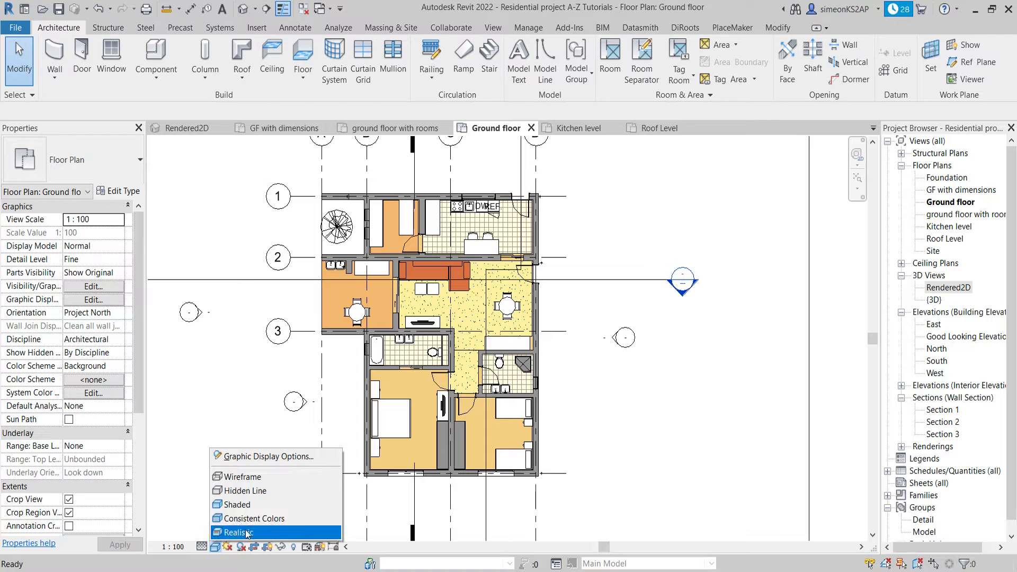
left_click(239, 532)
scroll(450, 330, "up", 1)
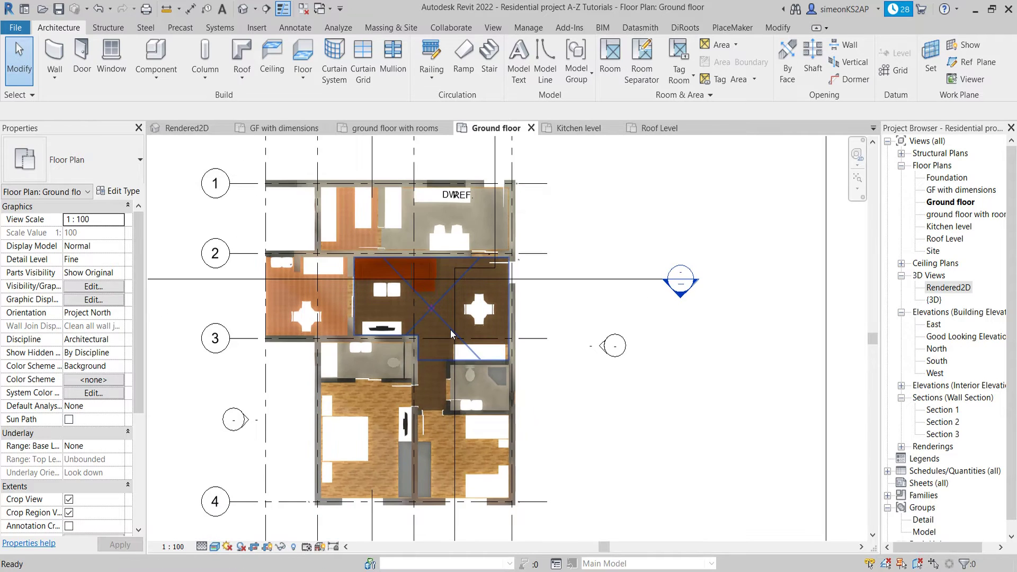
scroll(441, 339, "down", 1)
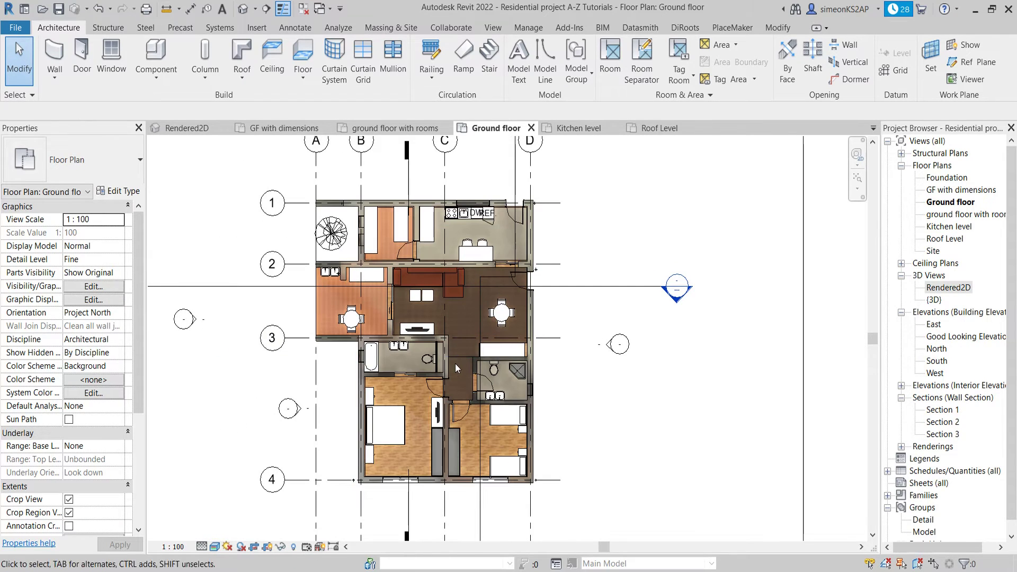
middle_click_drag(468, 394, 487, 408)
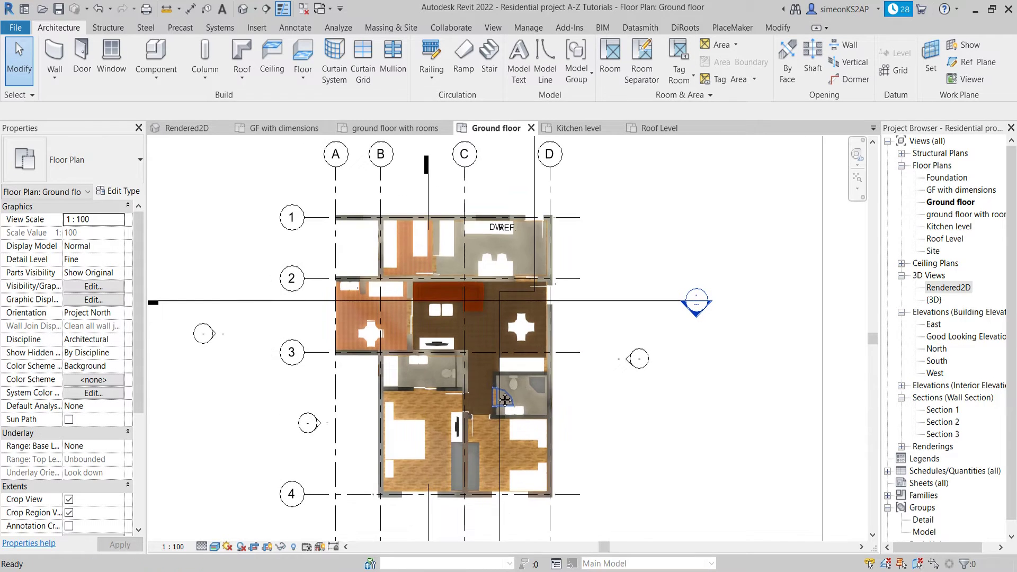
middle_click_drag(489, 443, 470, 418)
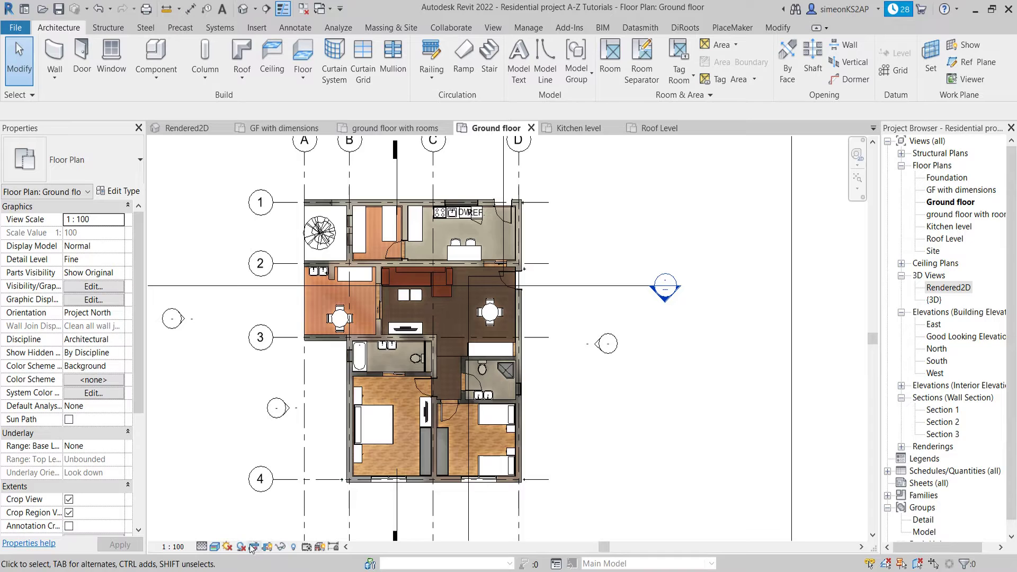
Open the plan's Graphic Display Options, expand the lighting settings and apply a sun intensity of 0.
left_click(215, 547)
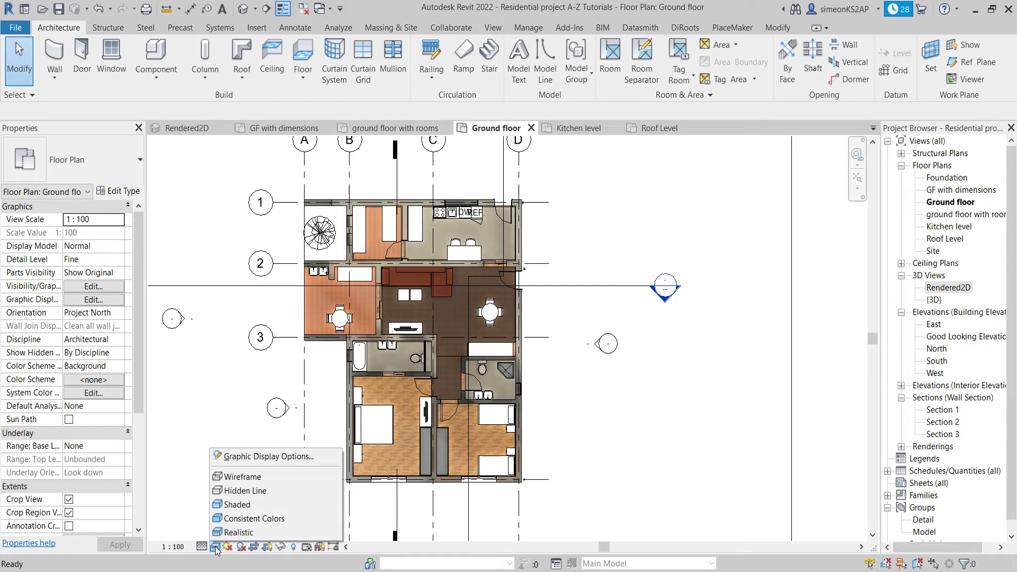
left_click(246, 458)
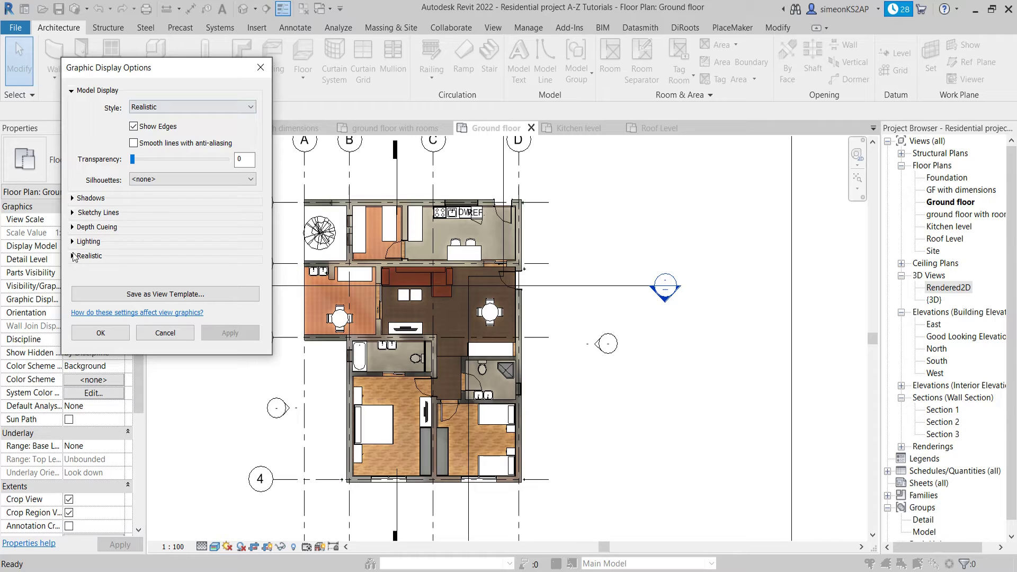
left_click(73, 242)
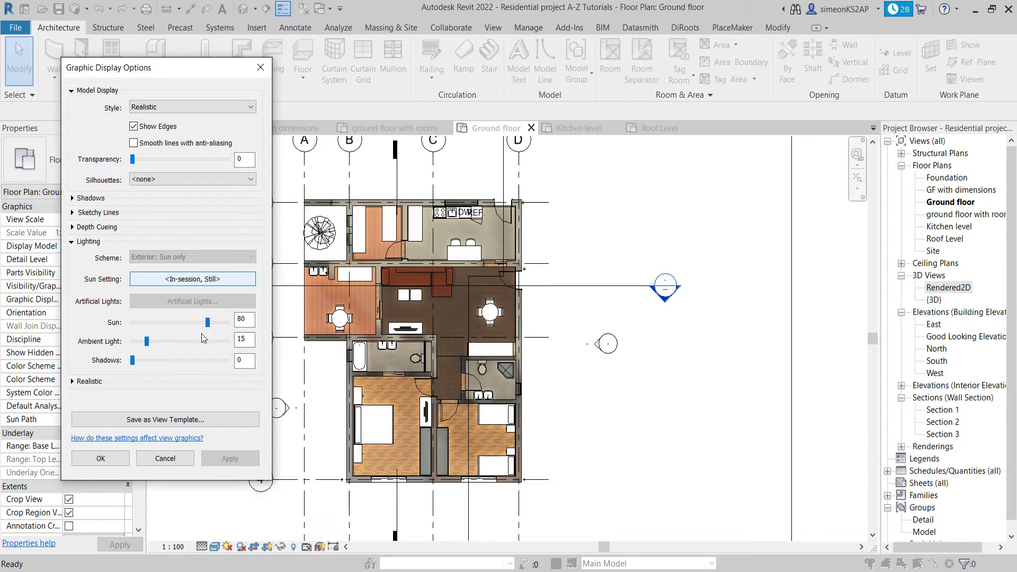
left_click_drag(207, 321, 117, 328)
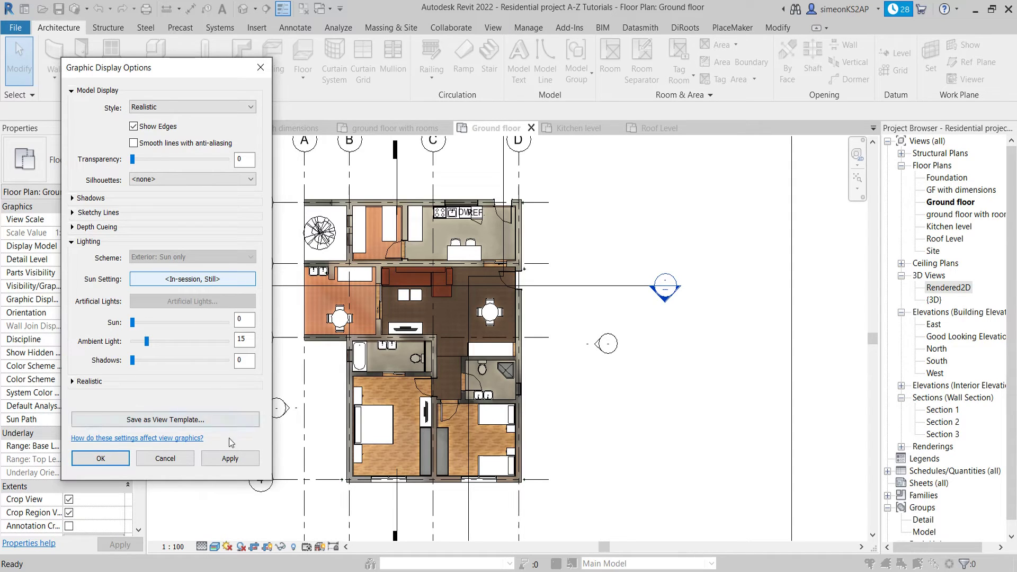
left_click(231, 459)
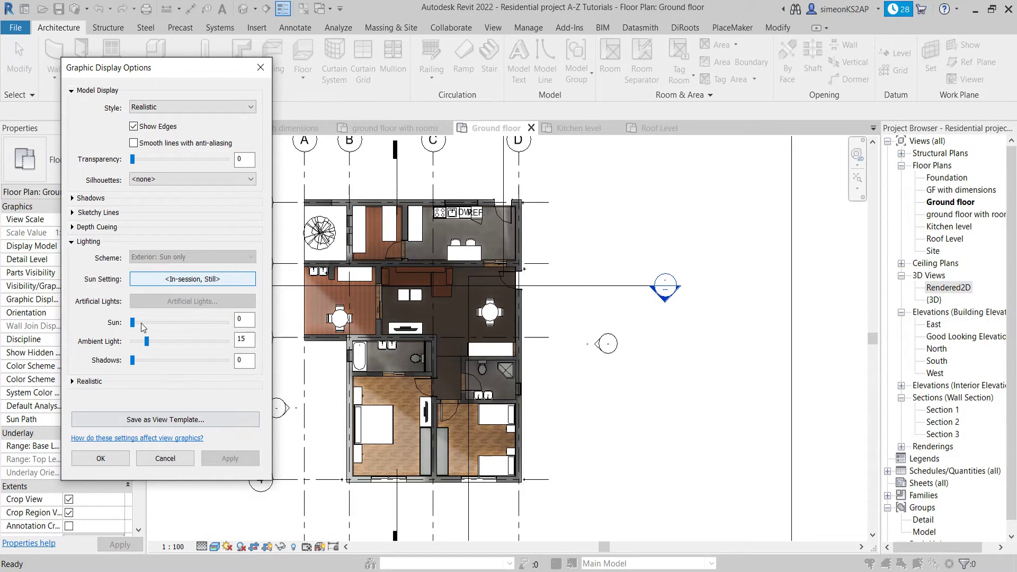
Set the sun intensity to 90 in the lighting settings and apply it to the plan.
left_click_drag(132, 321, 186, 321)
left_click_drag(252, 319, 218, 320)
type("90")
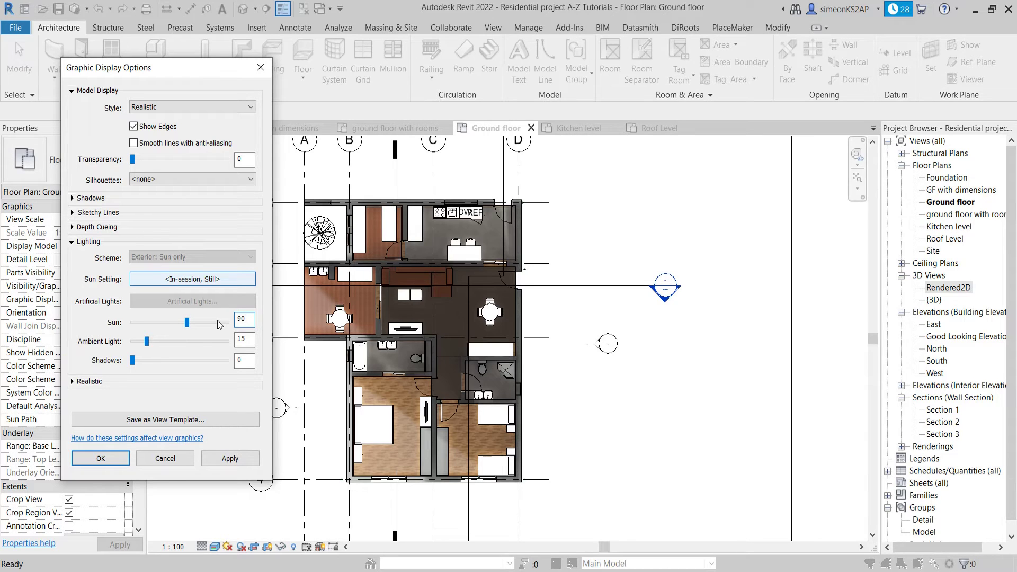
left_click(230, 458)
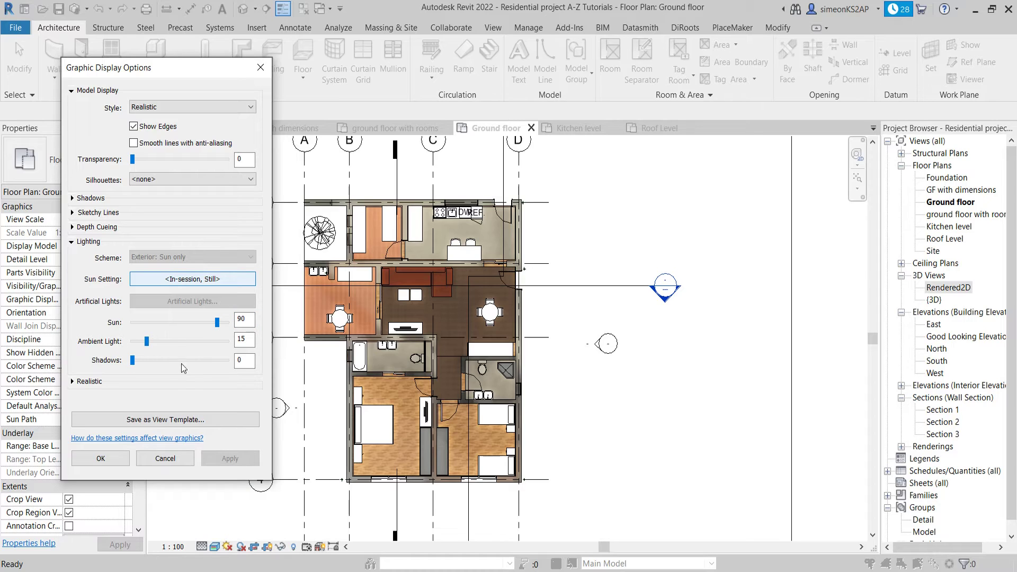
Set the ambient light to 30 in the lighting settings and apply it to the plan.
double_click(236, 338)
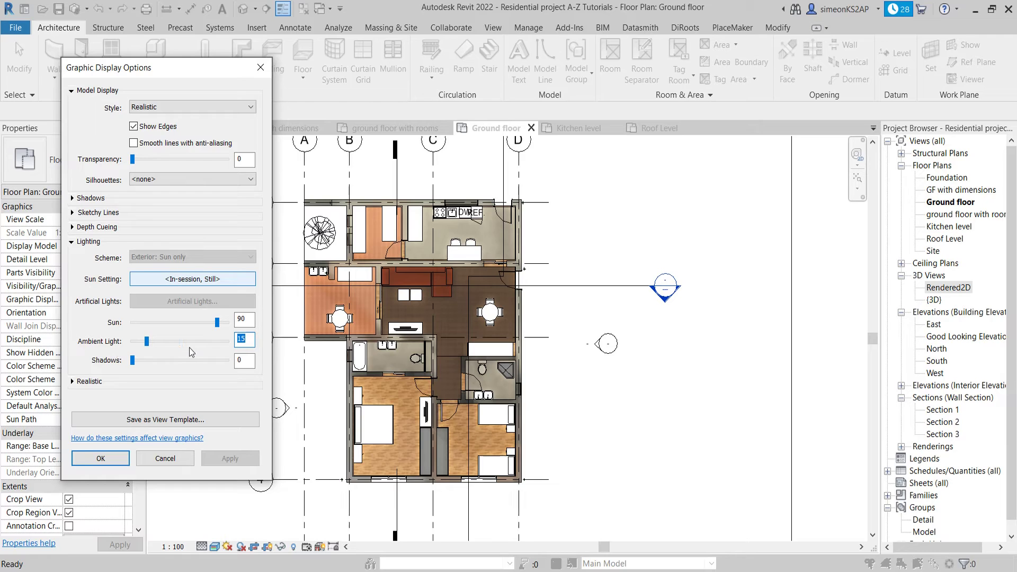
type("30")
key("Tab")
left_click(236, 459)
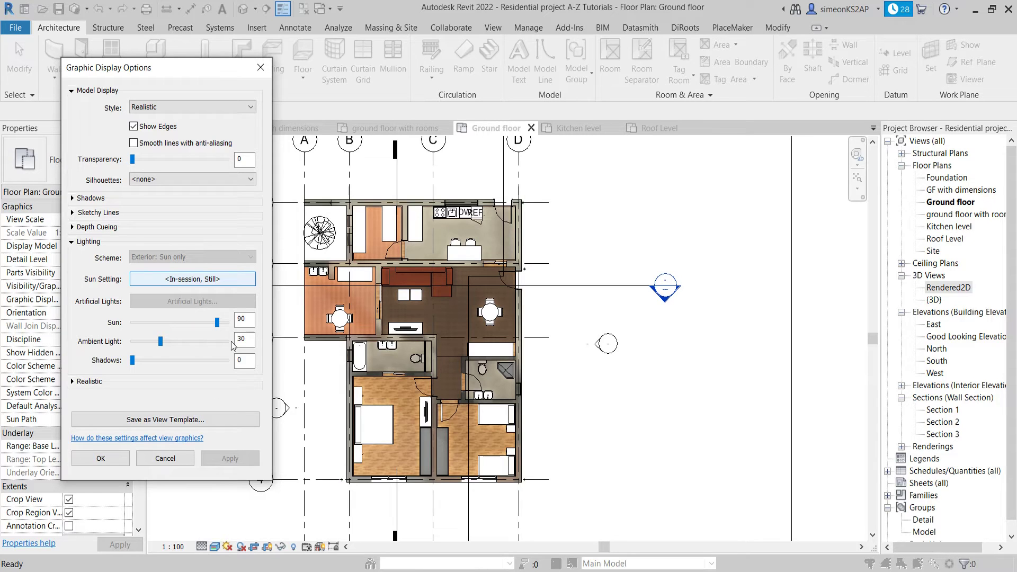
Set the ambient light back to 15 and accept the graphic display options.
double_click(251, 339)
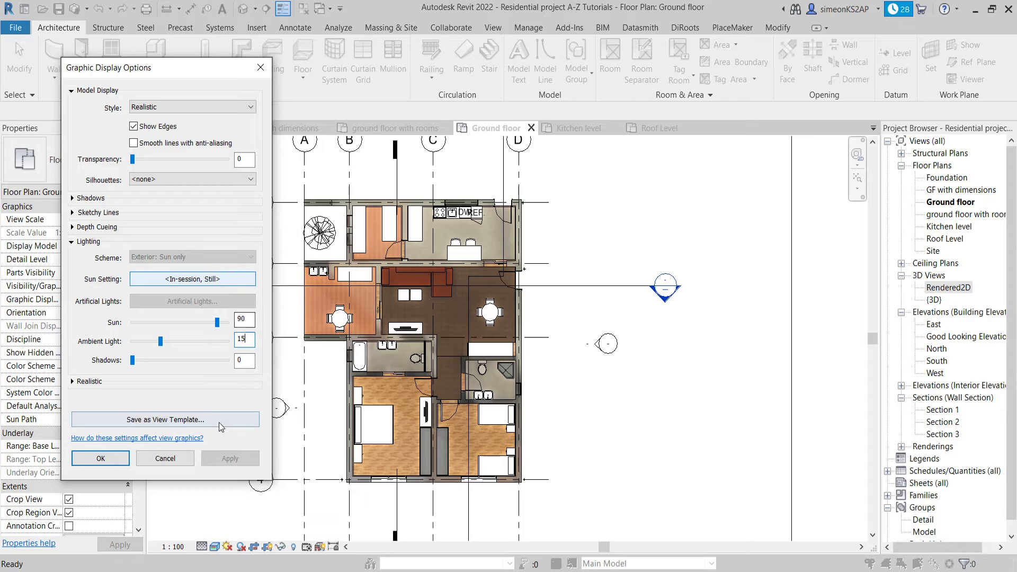
key("Tab")
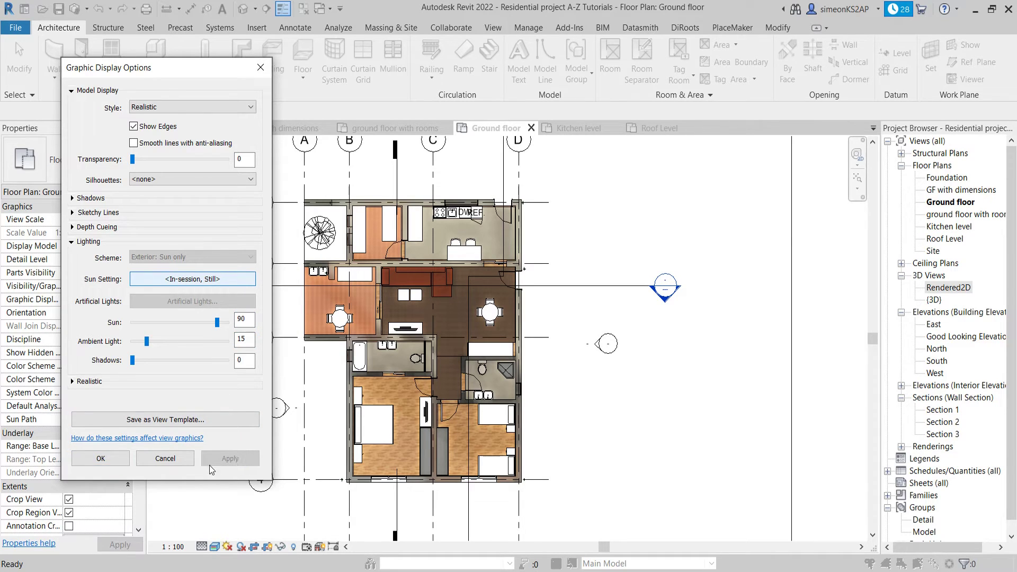
left_click(101, 458)
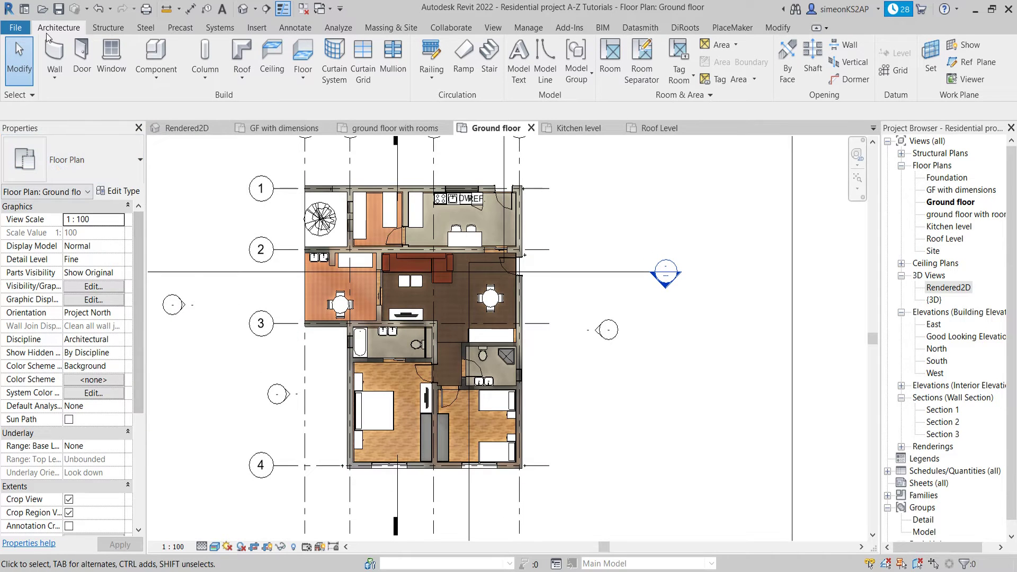
Start an image export of the ground floor plan and set the image size to fit 1500 pixels.
left_click(15, 28)
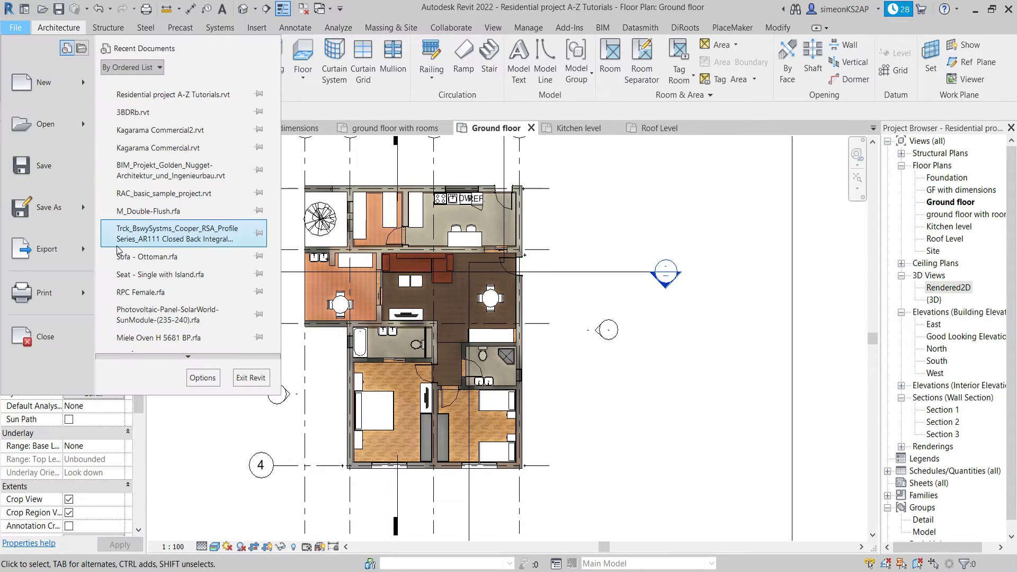
mouse_move(55, 249)
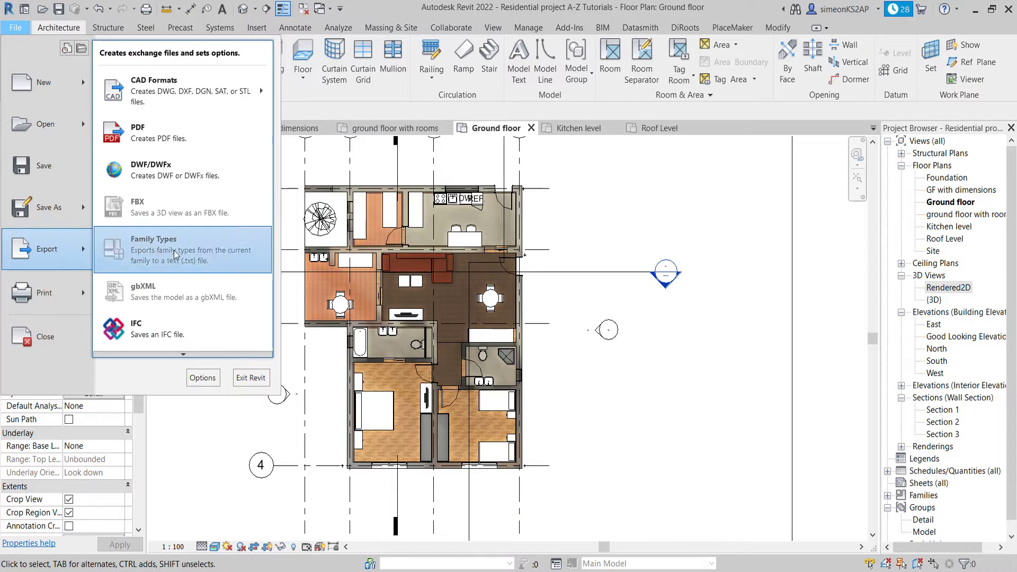
left_click(183, 353)
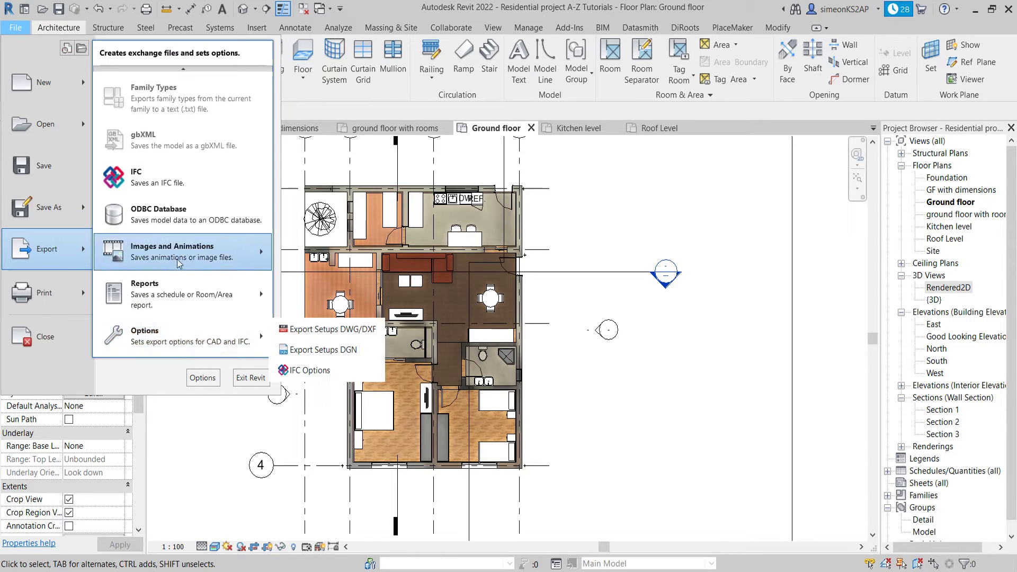
mouse_move(184, 256)
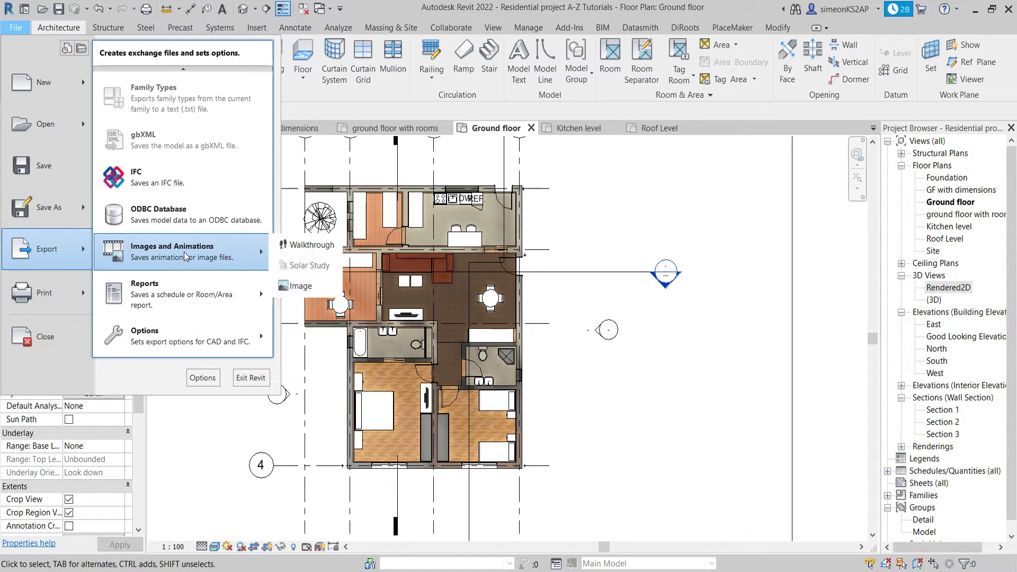
left_click(302, 287)
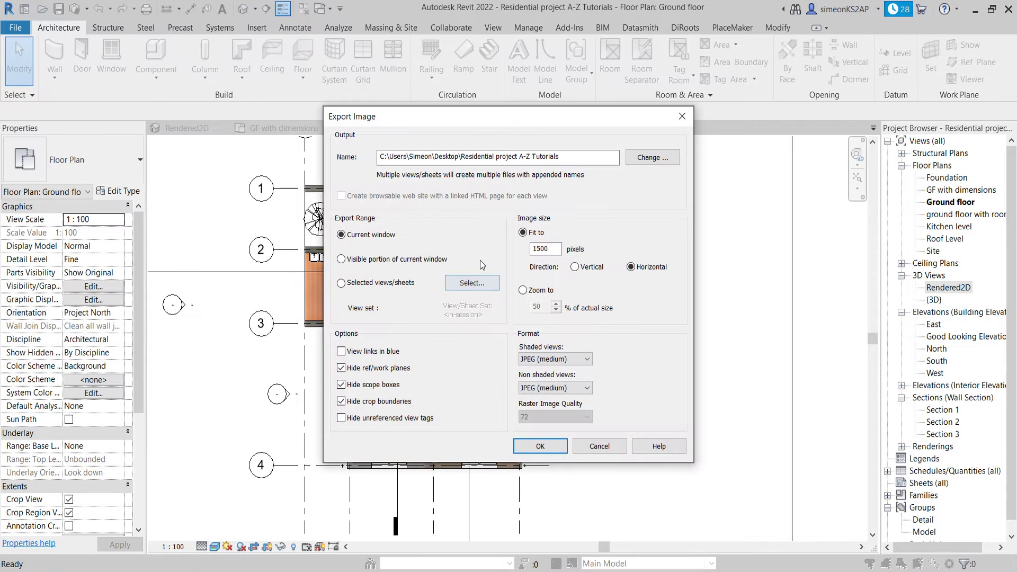
double_click(532, 249)
type("1500")
Set the output file name to 2D FLOOR PLAN on the Desktop and export the image.
left_click(655, 158)
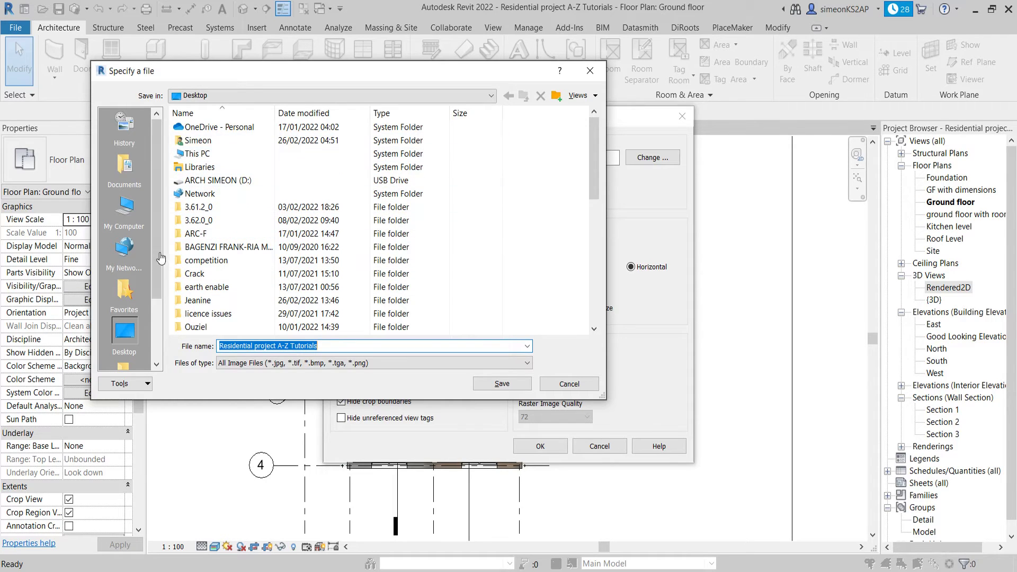
scroll(126, 312, "down", 2)
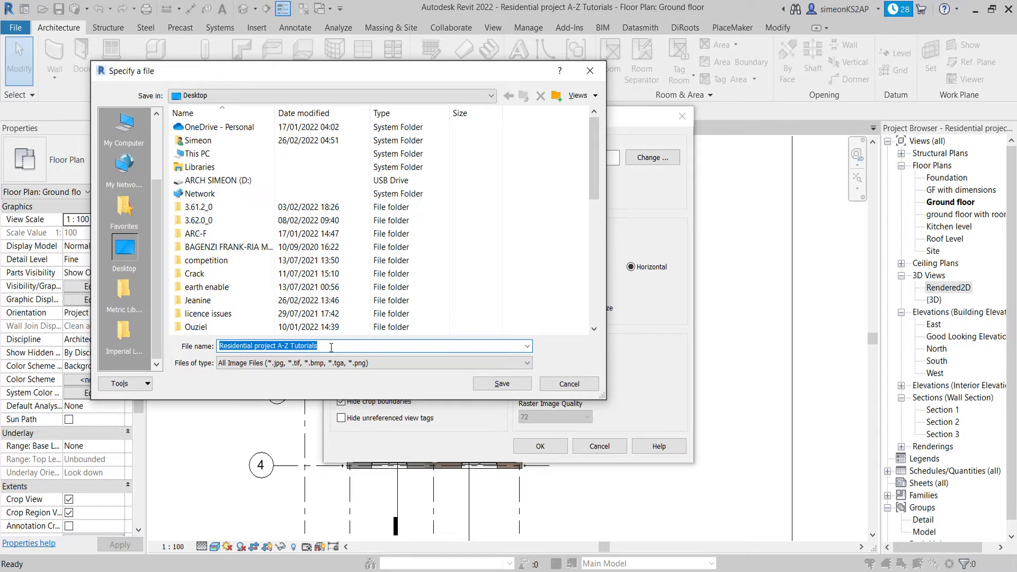
type("2D FLOOR PLAN")
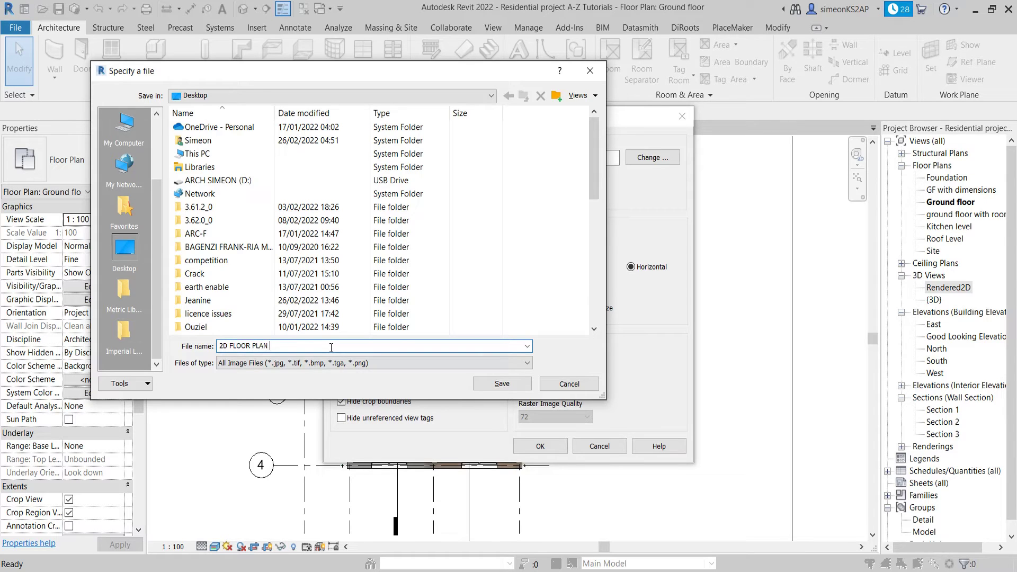
left_click(498, 385)
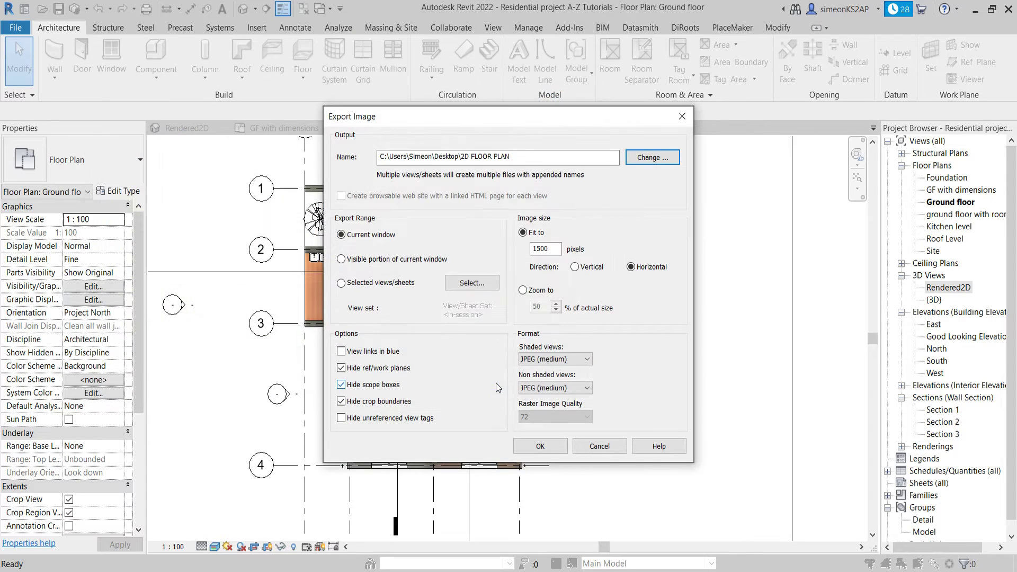
left_click(539, 446)
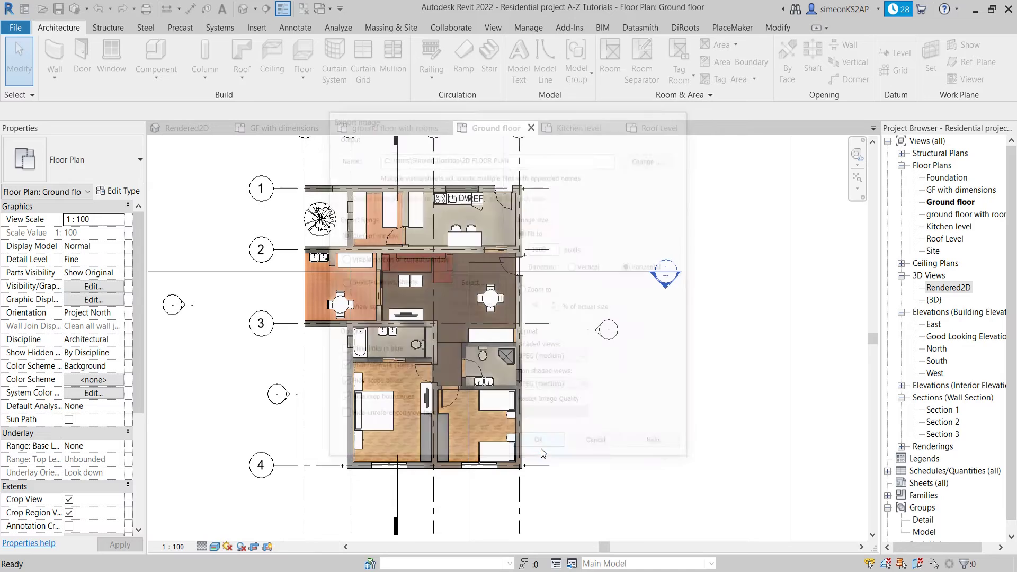
middle_click_drag(449, 371, 474, 370)
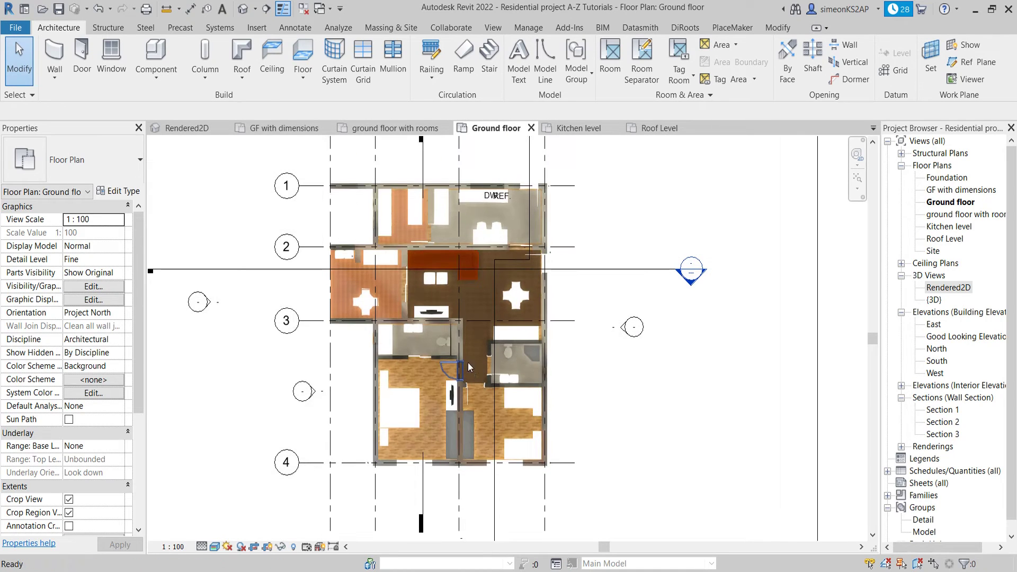
middle_click_drag(529, 511, 520, 511)
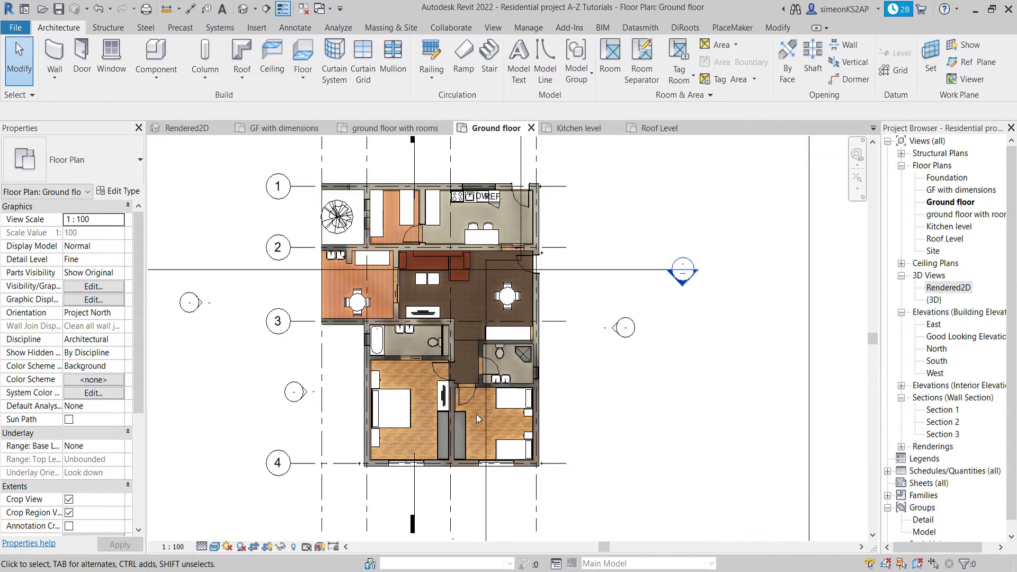
middle_click_drag(484, 421, 512, 404)
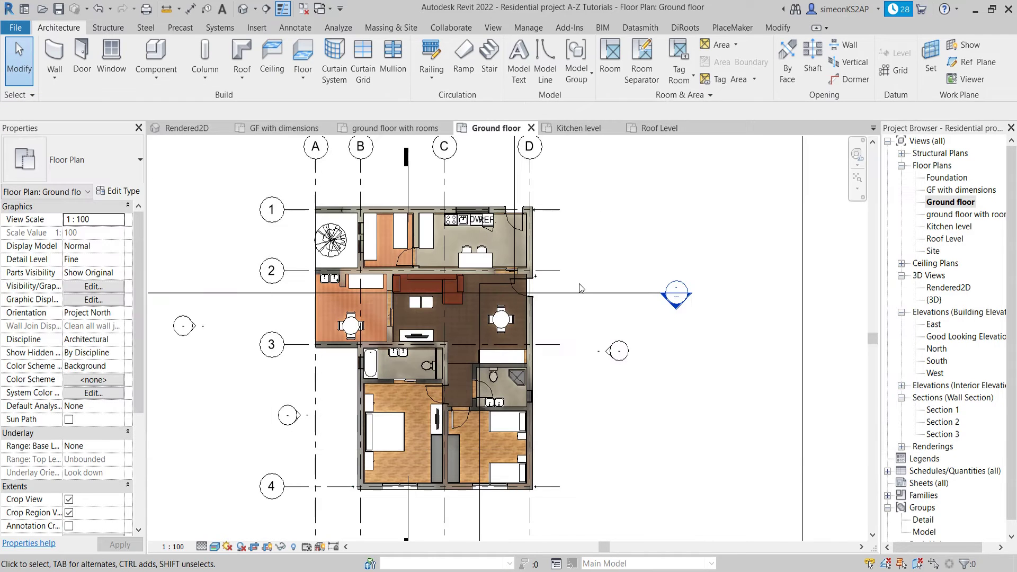
Open the Rendered2D 3D view and select the section box around the house.
double_click(947, 288)
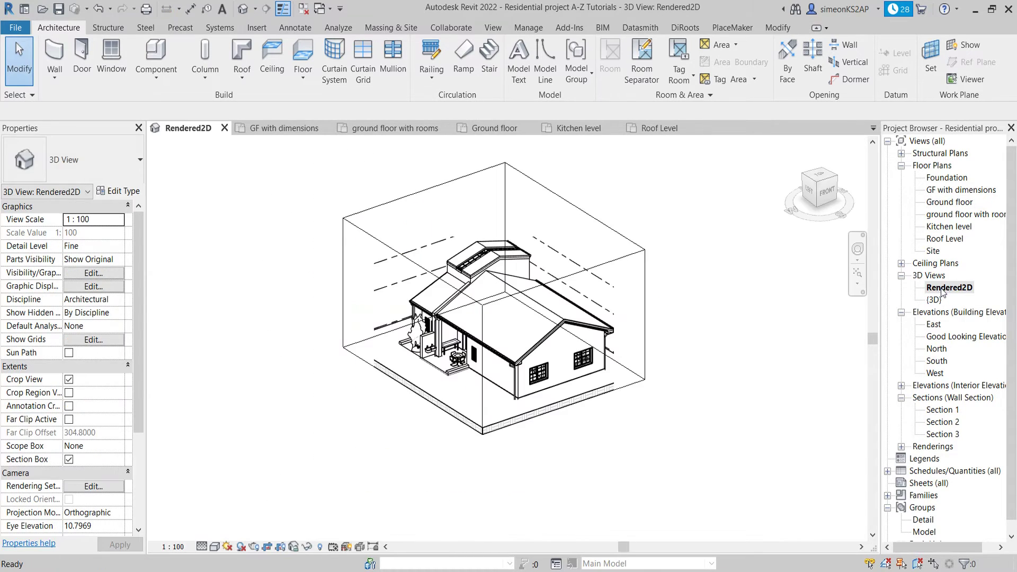
scroll(502, 308, "up", 3)
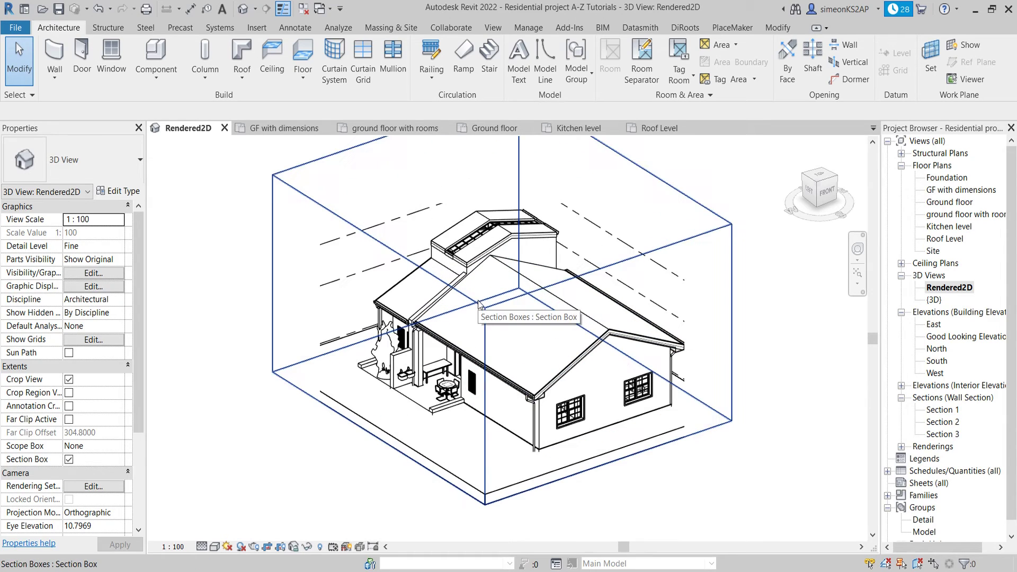
middle_click_drag(499, 314, 593, 307, "shift")
scroll(582, 319, "down", 3)
left_click(648, 286)
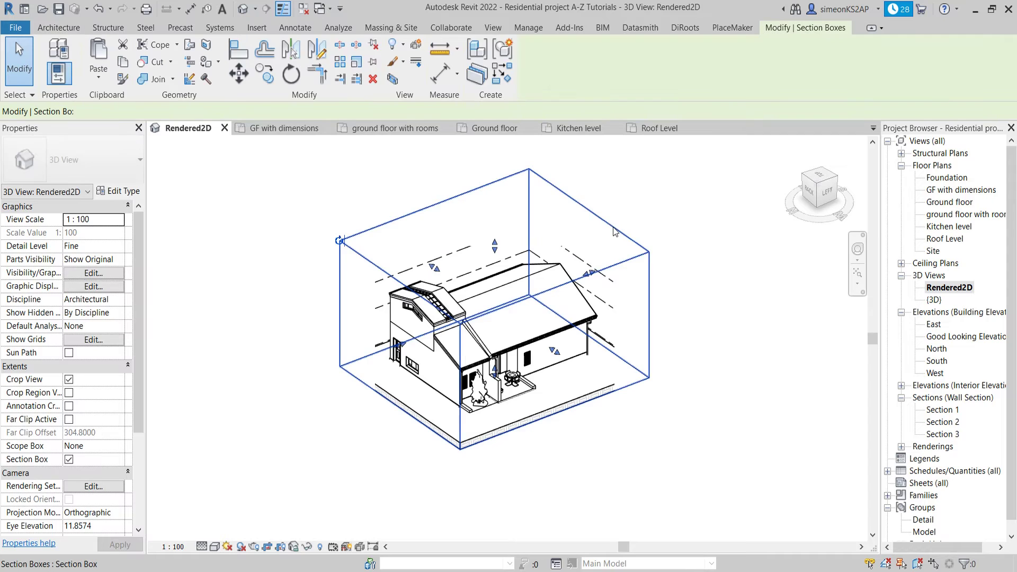
middle_click_drag(680, 324, 502, 281, "shift")
scroll(538, 321, "up", 2)
scroll(538, 321, "down", 2)
scroll(502, 238, "up", 1)
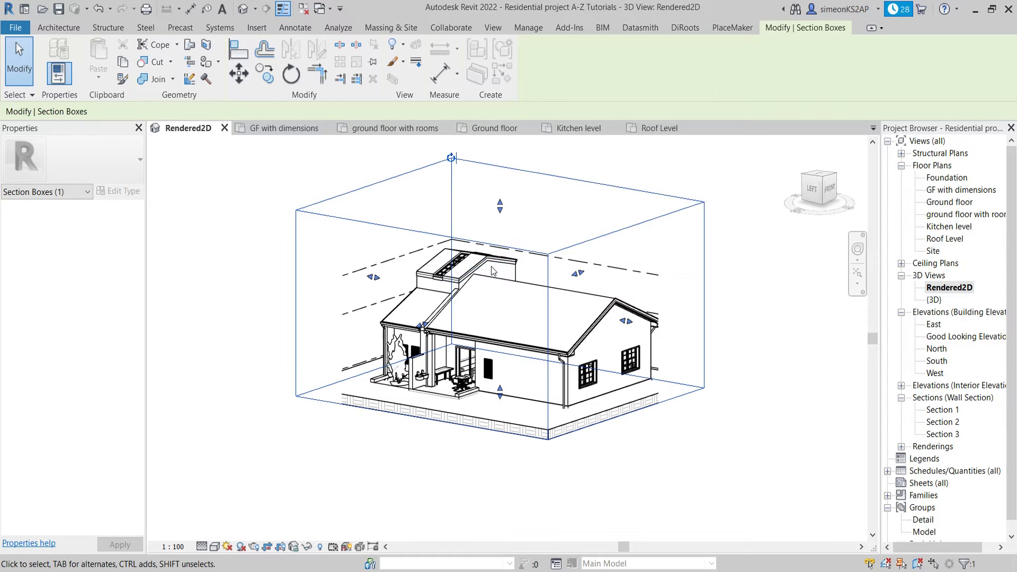
scroll(512, 284, "down", 1)
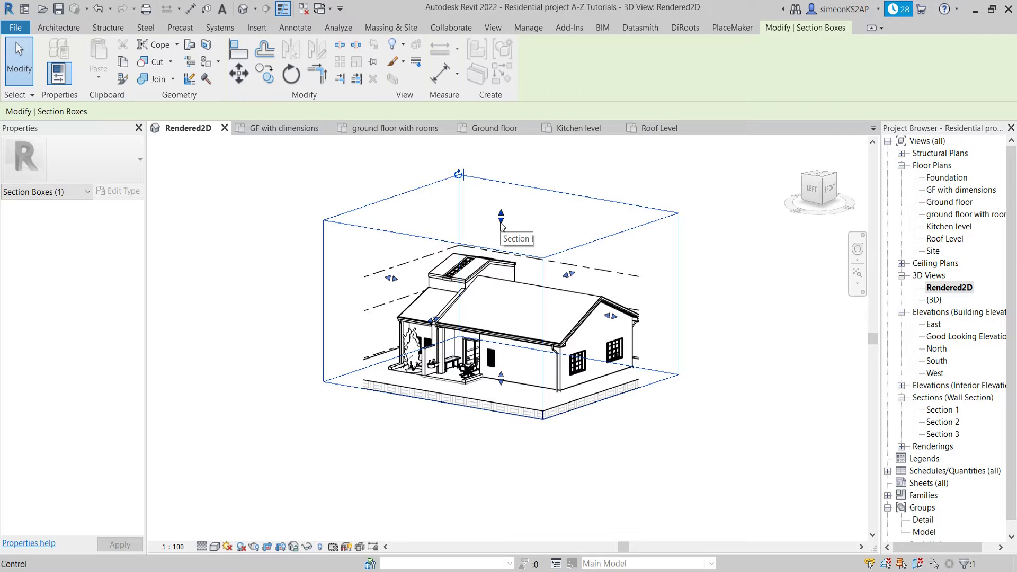
Lower the section box's upper face below the roof so it cuts through the ground-floor walls and windows.
left_click_drag(500, 223, 498, 331)
scroll(561, 282, "up", 1)
middle_click_drag(537, 253, 436, 294, "shift")
scroll(436, 294, "up", 3)
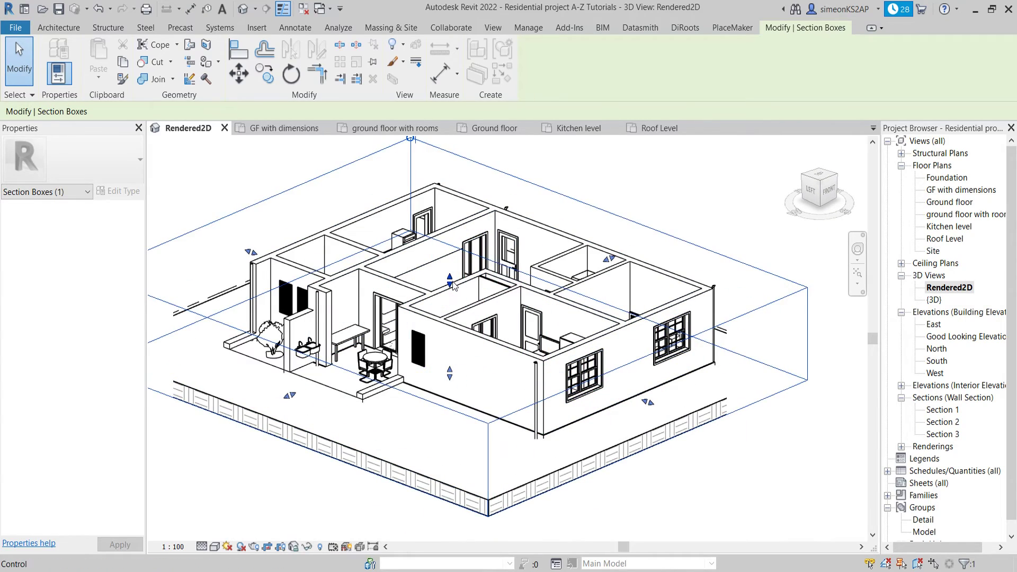
left_click_drag(450, 285, 450, 305)
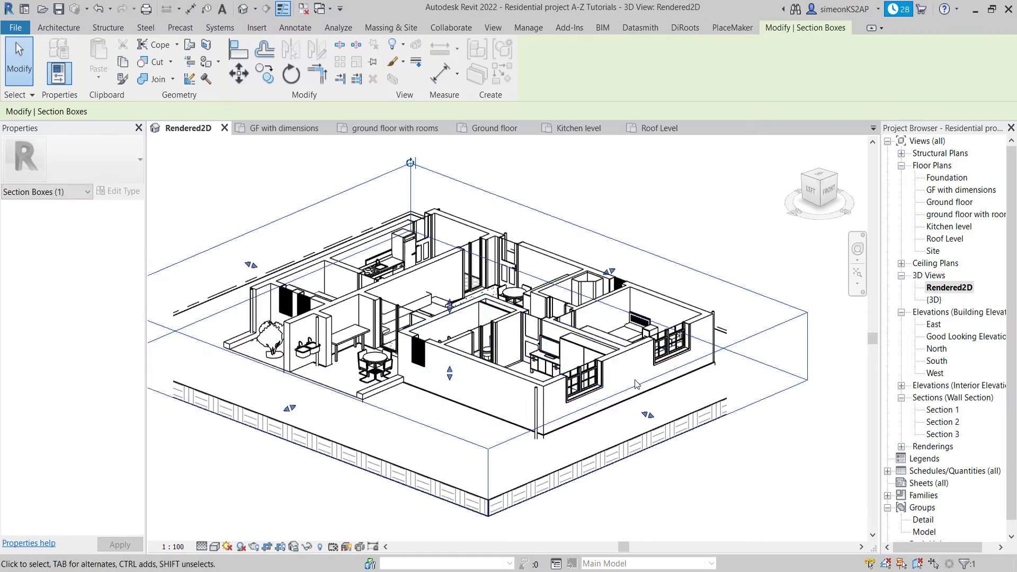
scroll(503, 318, "down", 3)
scroll(655, 444, "up", 3)
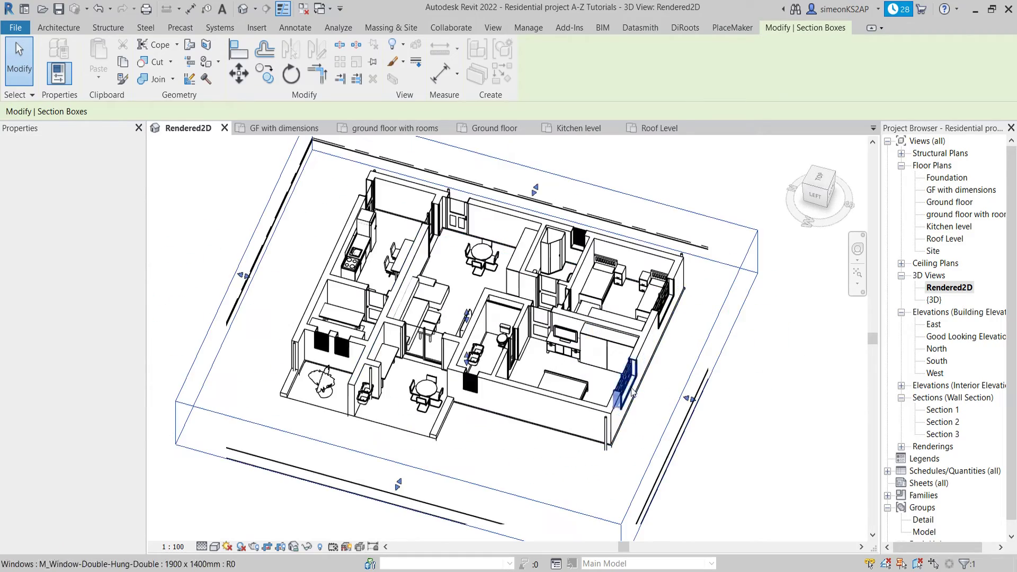
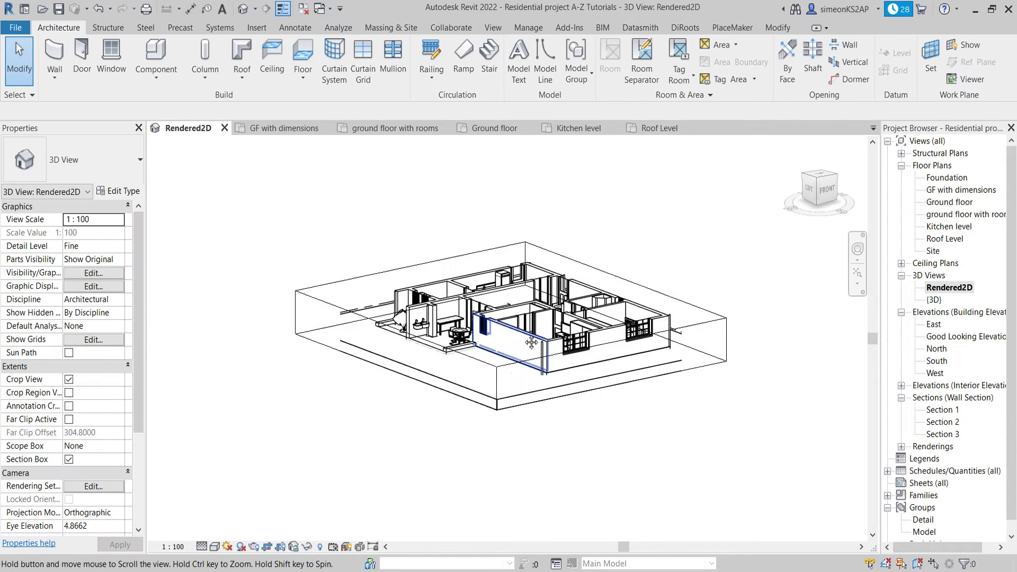
Turn the Rendered2D view's section box off and back on to reset its extents.
left_click(468, 369)
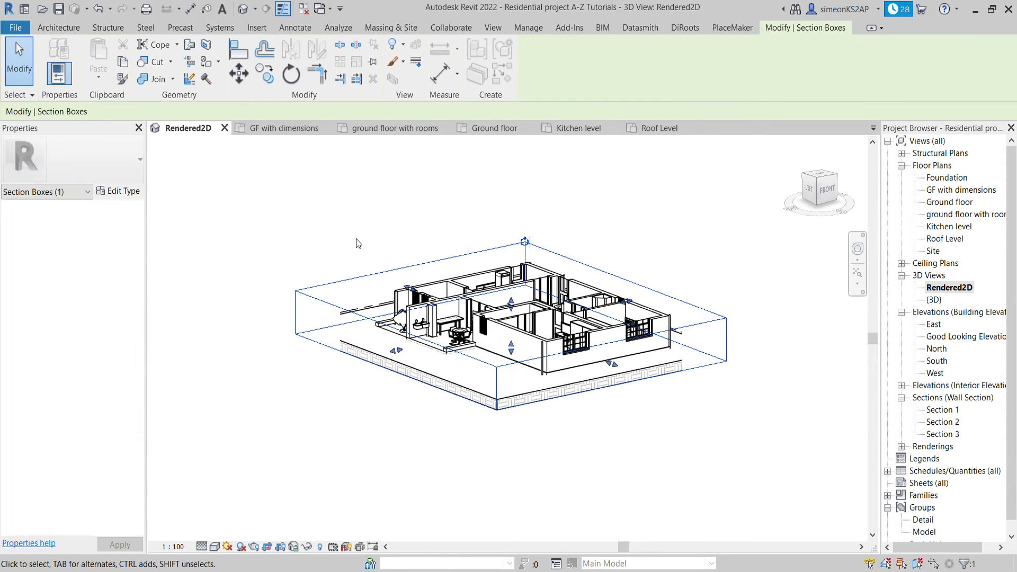
left_click(356, 238)
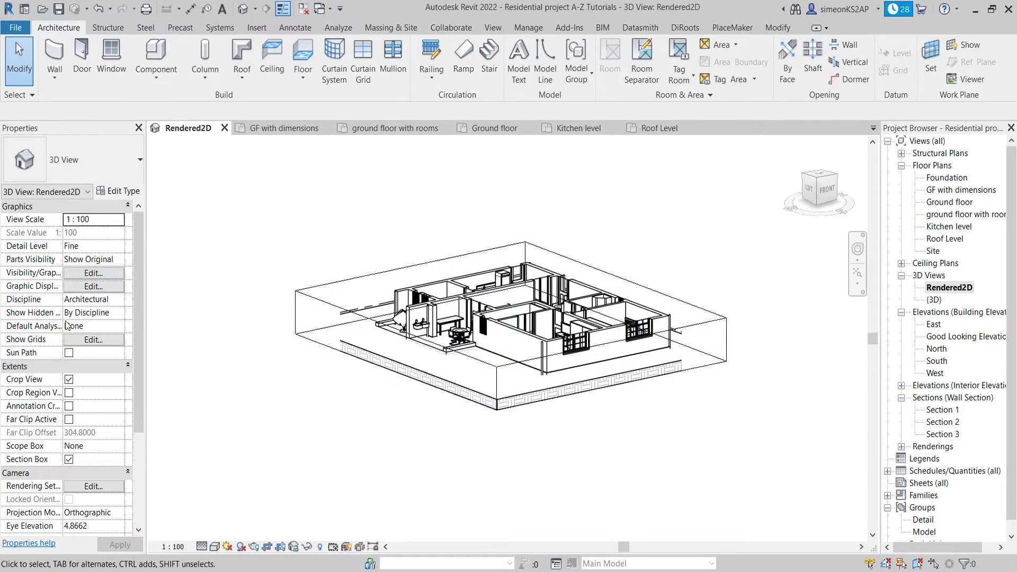
scroll(68, 321, "down", 2)
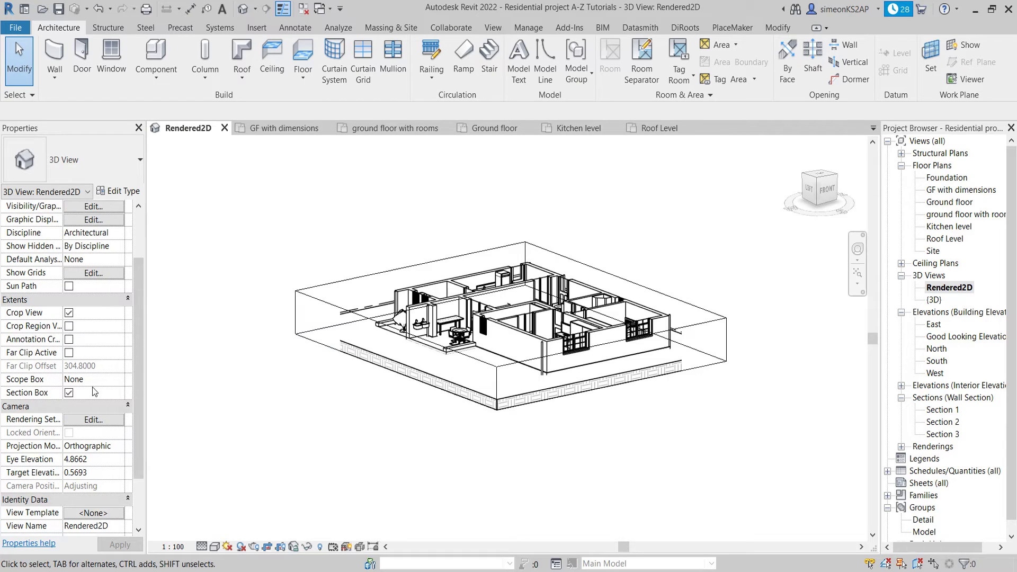
left_click(69, 392)
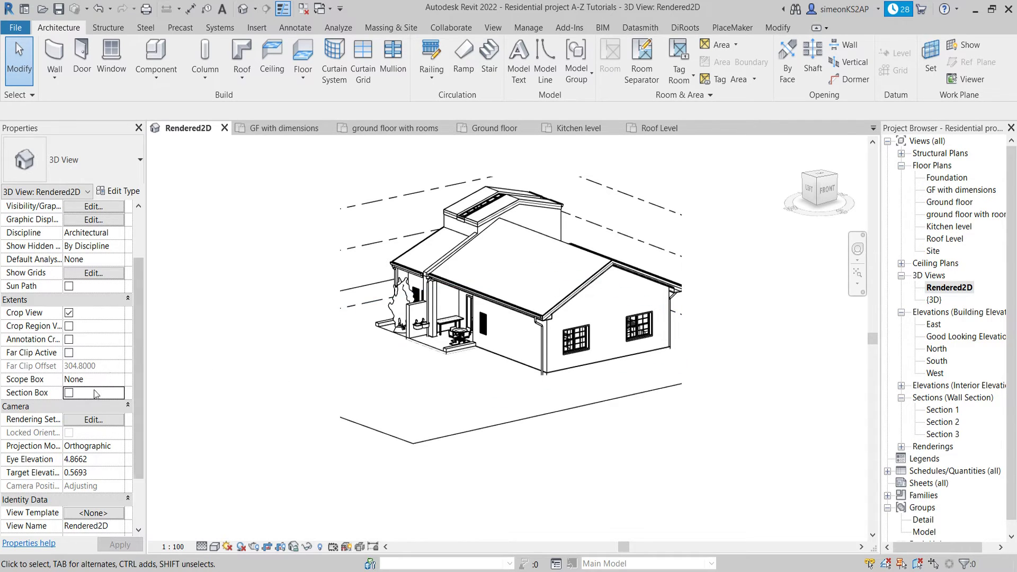
left_click(69, 392)
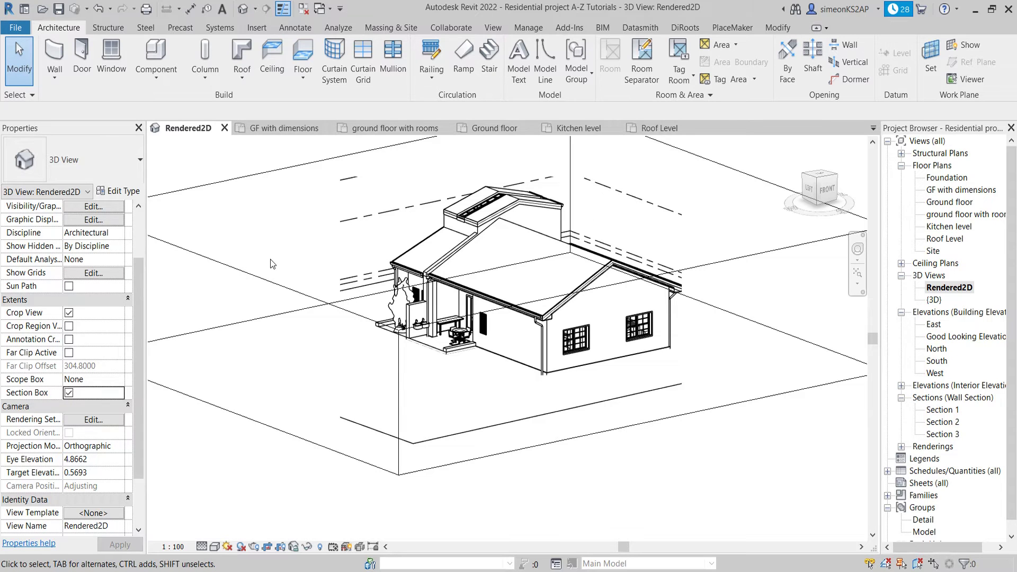
Select the reset section box around the whole house in the Rendered2D view.
scroll(500, 320, "down", 3)
middle_click_drag(501, 319, 474, 363, "shift")
left_click(400, 319)
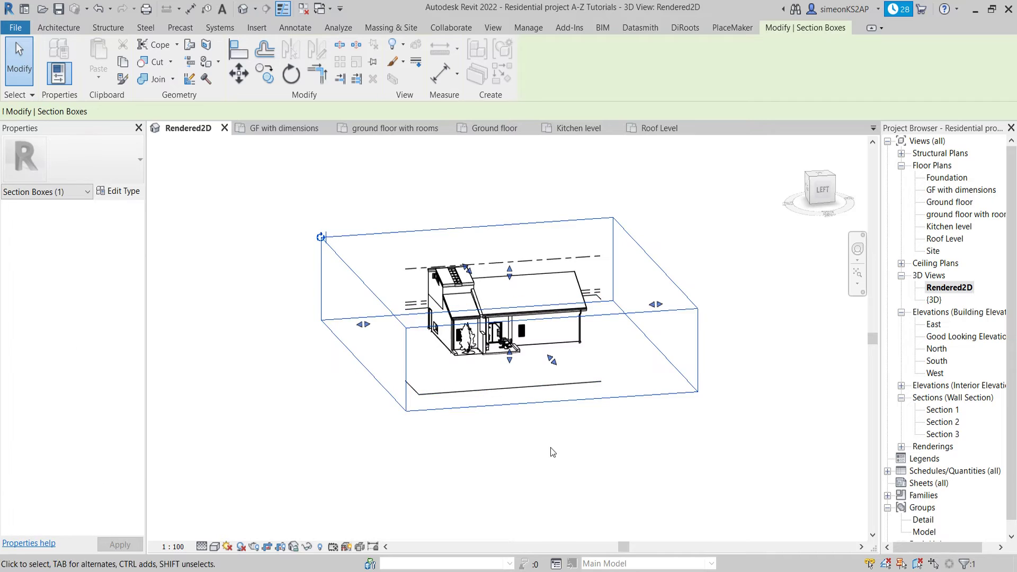
middle_click_drag(584, 457, 466, 306)
scroll(466, 306, "up", 2)
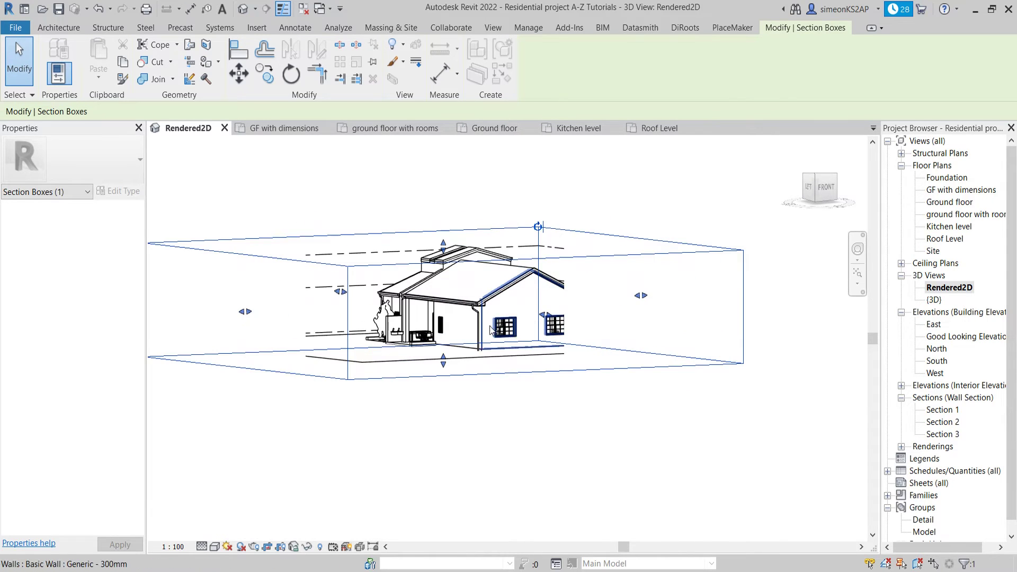
middle_click_drag(487, 339, 504, 274)
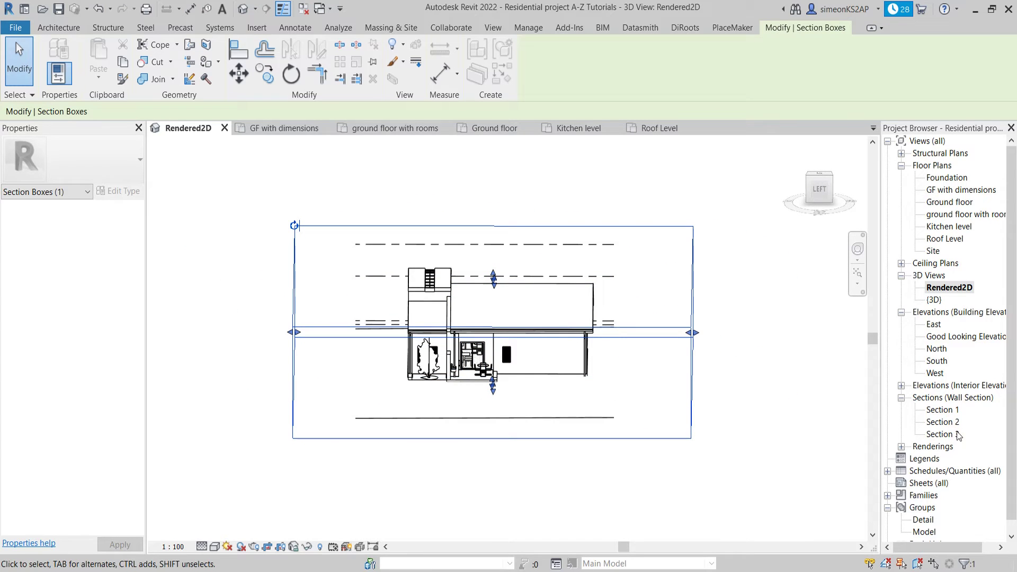
Check Section 1, open Section 2, and lower the section box's upper edge to between Roof Level and Ground floor.
double_click(940, 410)
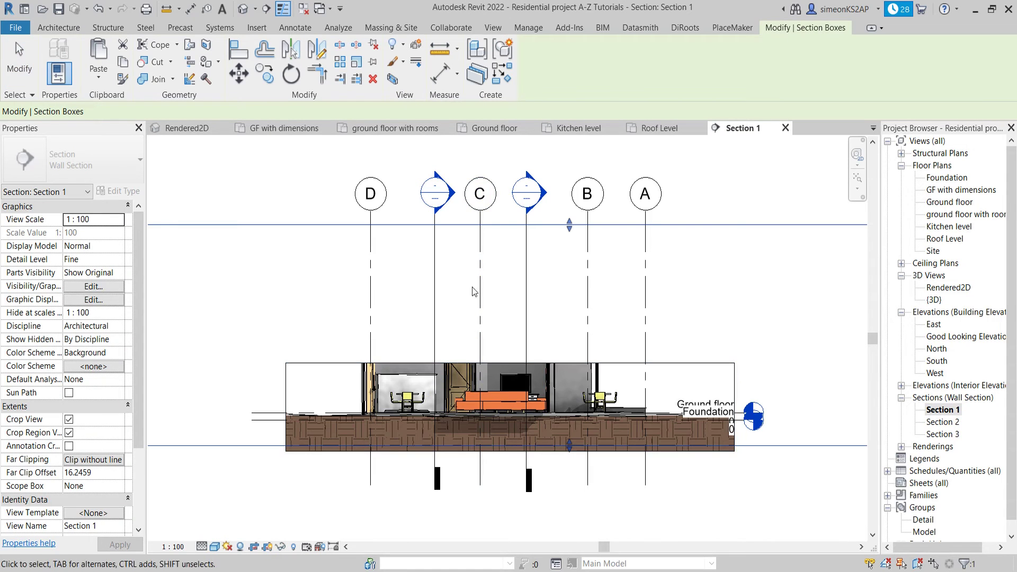
middle_click_drag(550, 370, 551, 329)
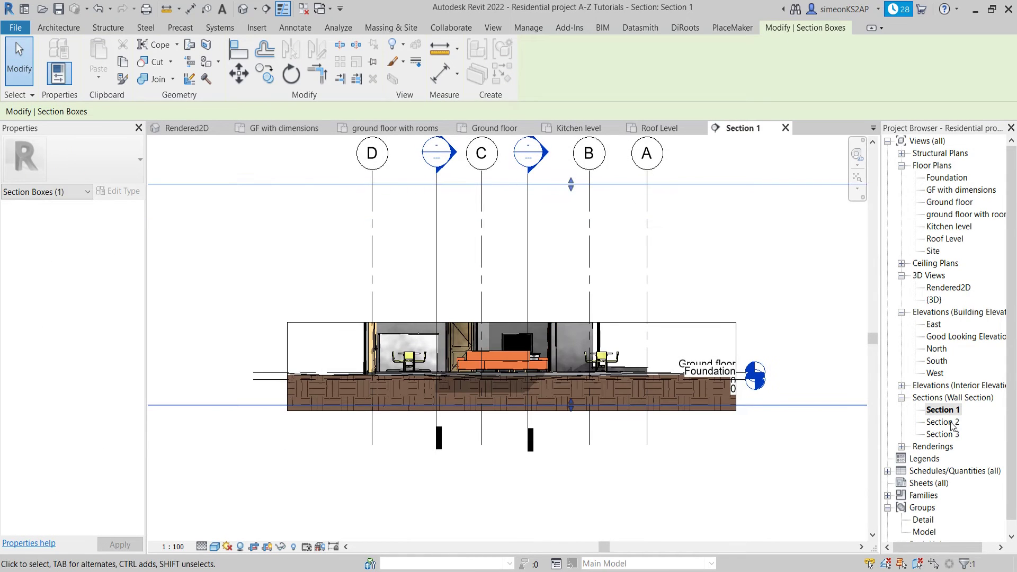
double_click(948, 423)
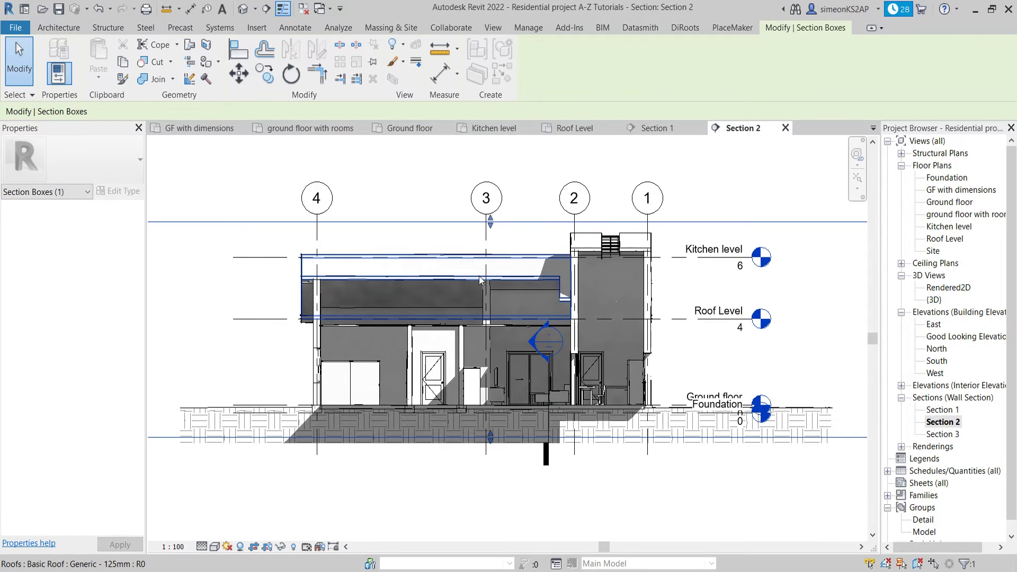
scroll(481, 280, "down", 3)
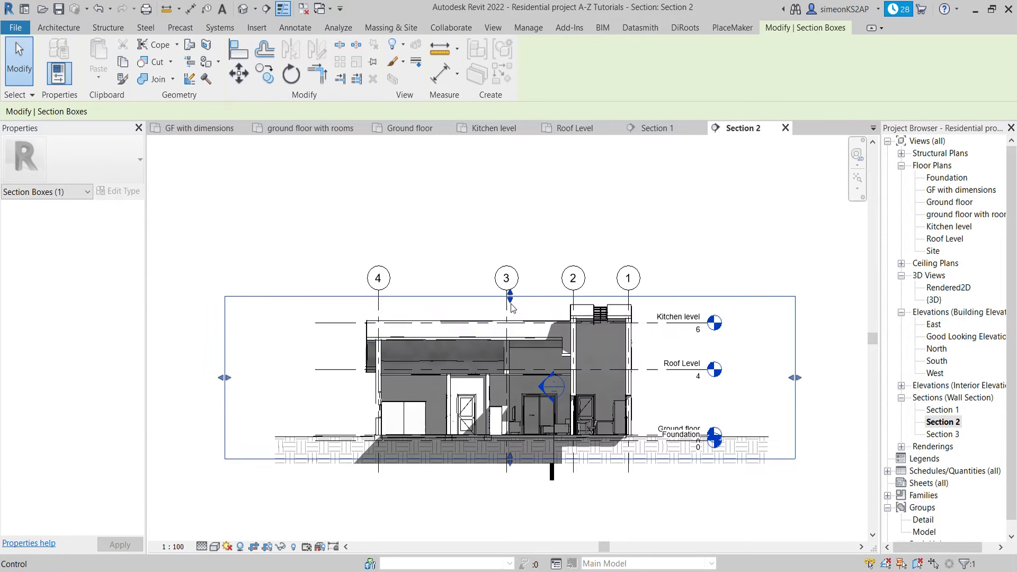
left_click_drag(510, 299, 512, 406)
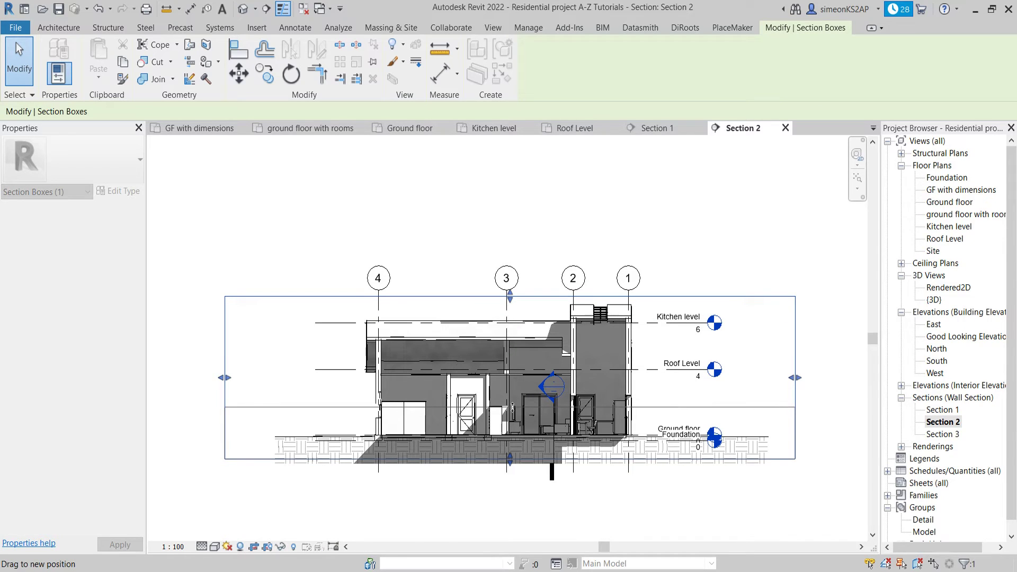
Set the section box's upper edge in Section 2 to cut through the ground-floor doors, and show Rendered2D from the Top.
left_click_drag(512, 407, 512, 412)
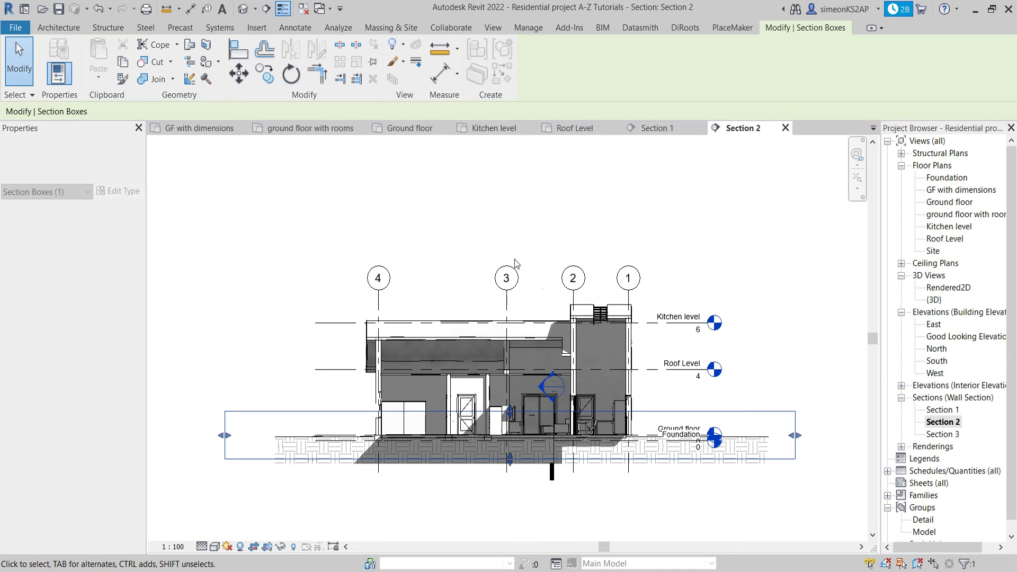
scroll(489, 286, "down", 2)
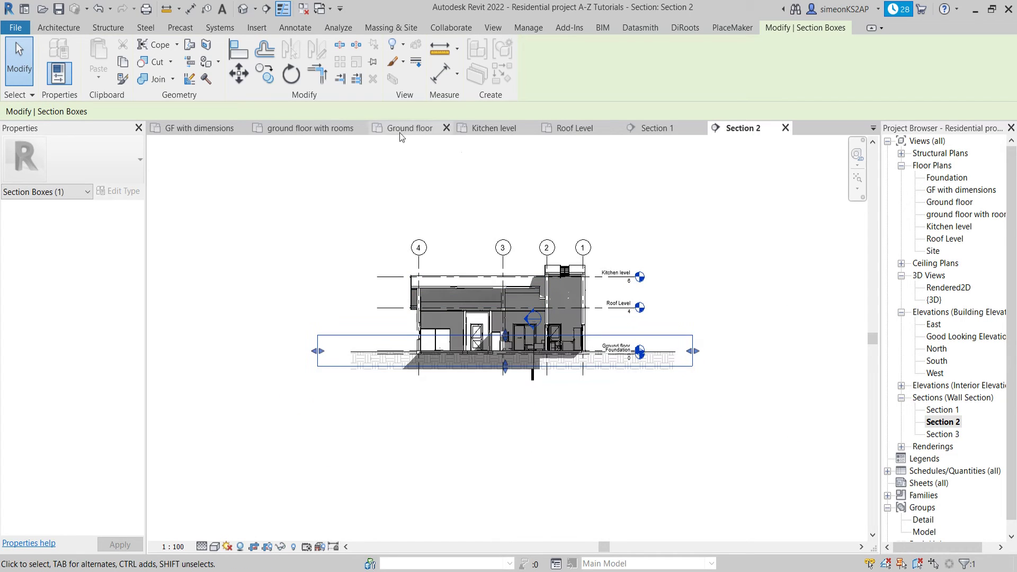
double_click(948, 287)
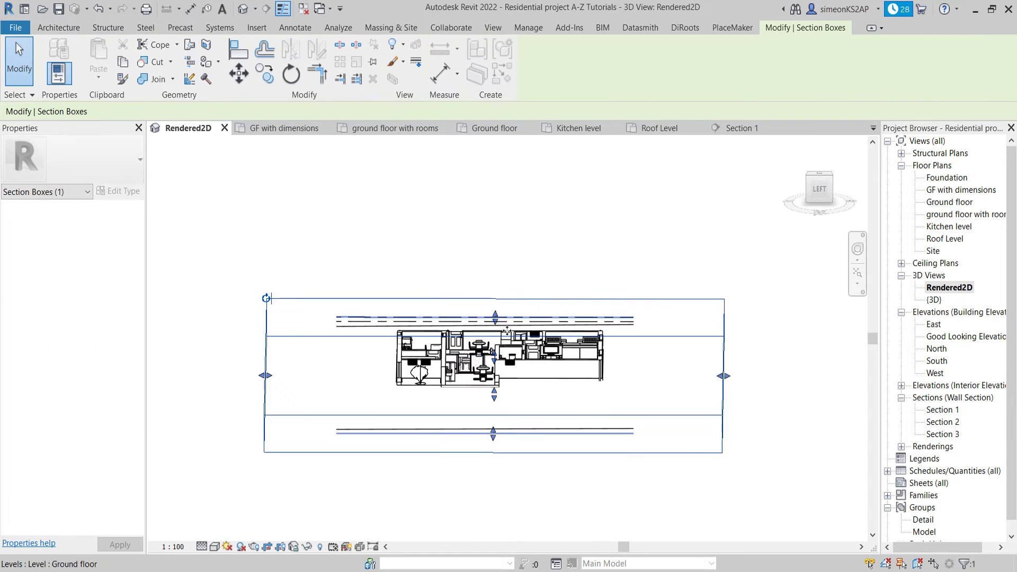
left_click_drag(850, 203, 837, 196)
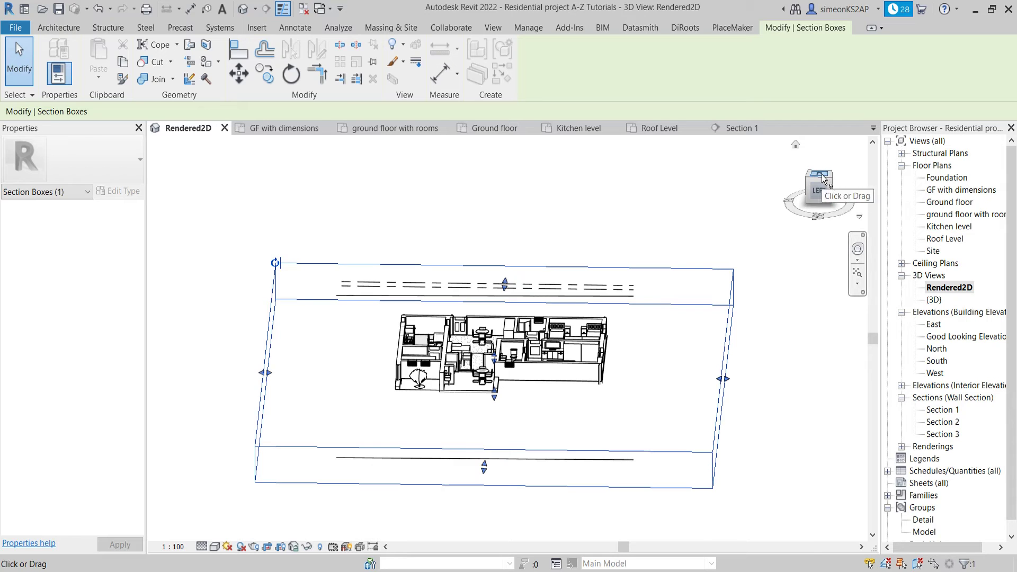
left_click(823, 176)
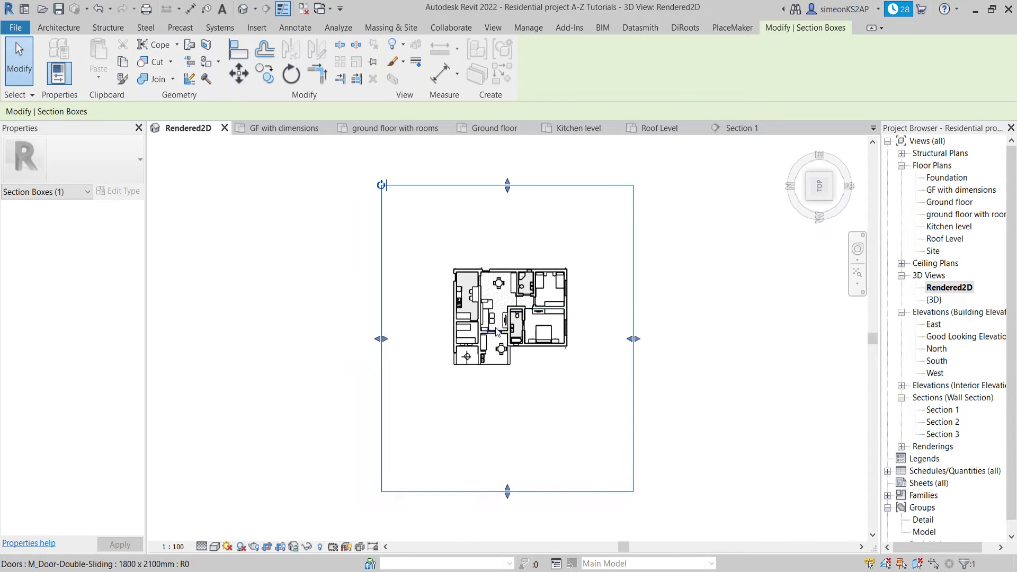
scroll(587, 335, "up", 3)
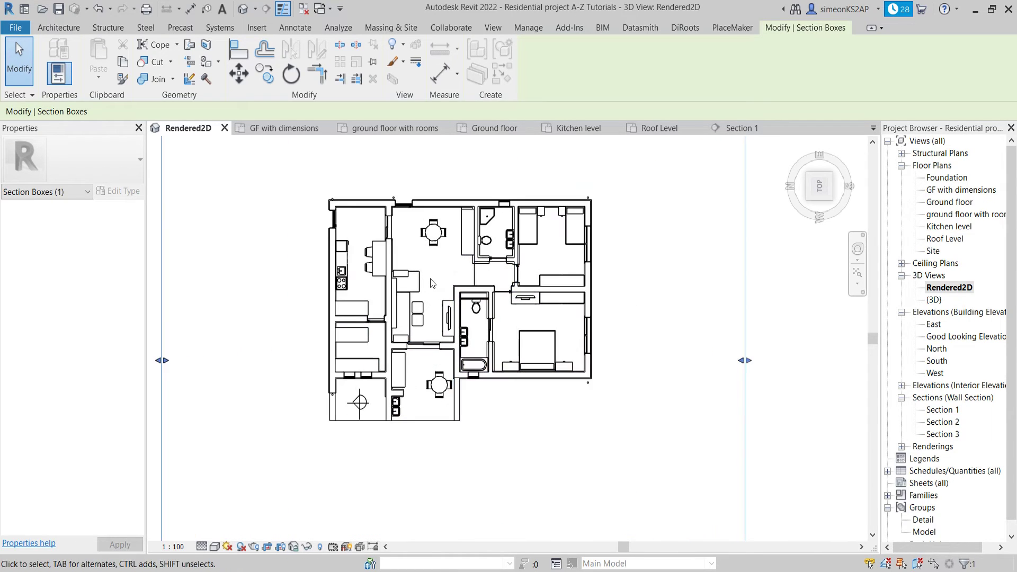
scroll(430, 282, "up", 2)
middle_click_drag(430, 283, 453, 316)
scroll(461, 312, "down", 3)
Make Rendered2D's crop region visible and move its upper edge outward and its lower edge inward to frame the floor plan.
left_click(498, 285)
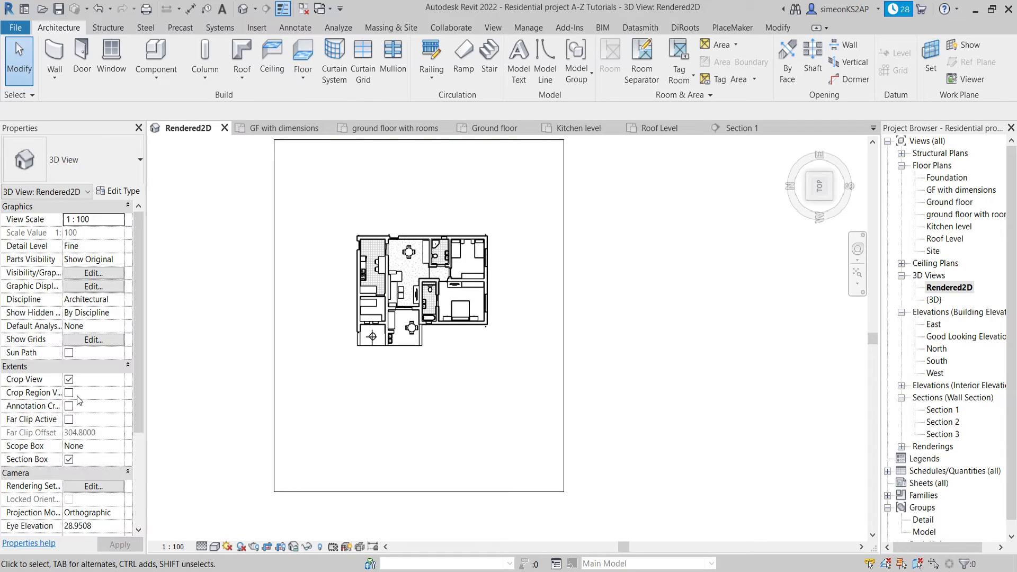
left_click(69, 392)
scroll(493, 348, "down", 1)
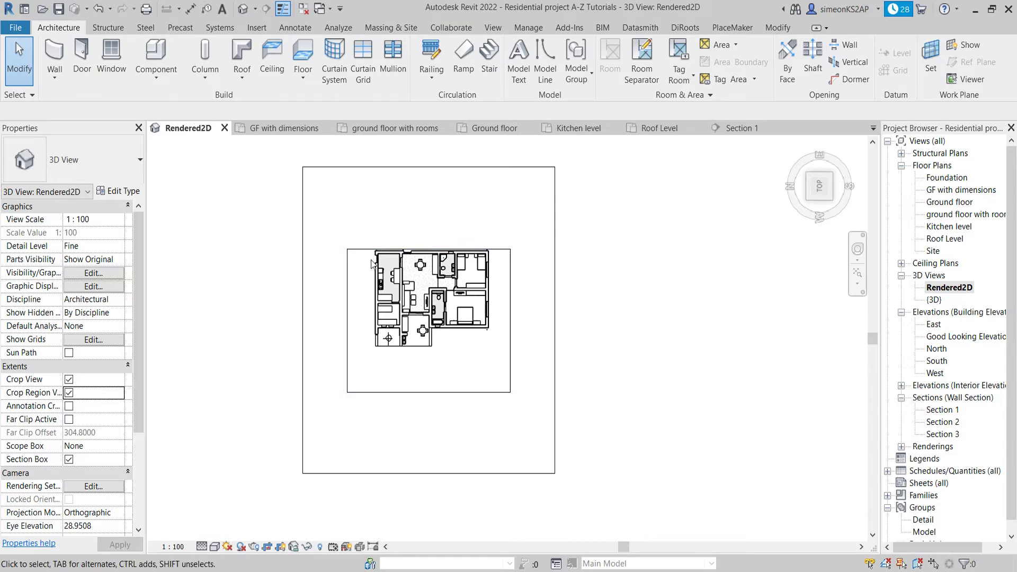
left_click(347, 283)
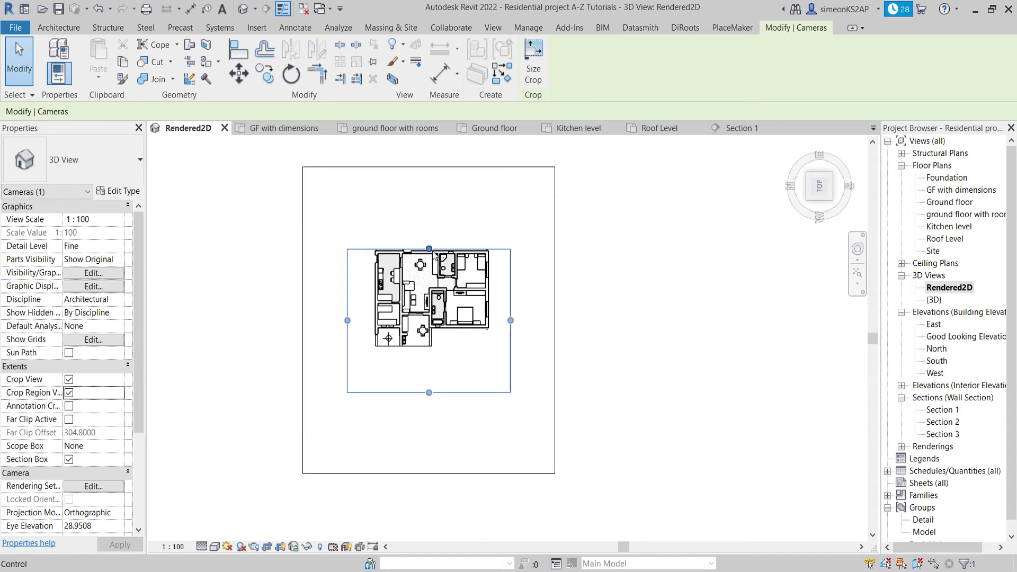
left_click_drag(430, 250, 457, 235)
left_click(646, 258)
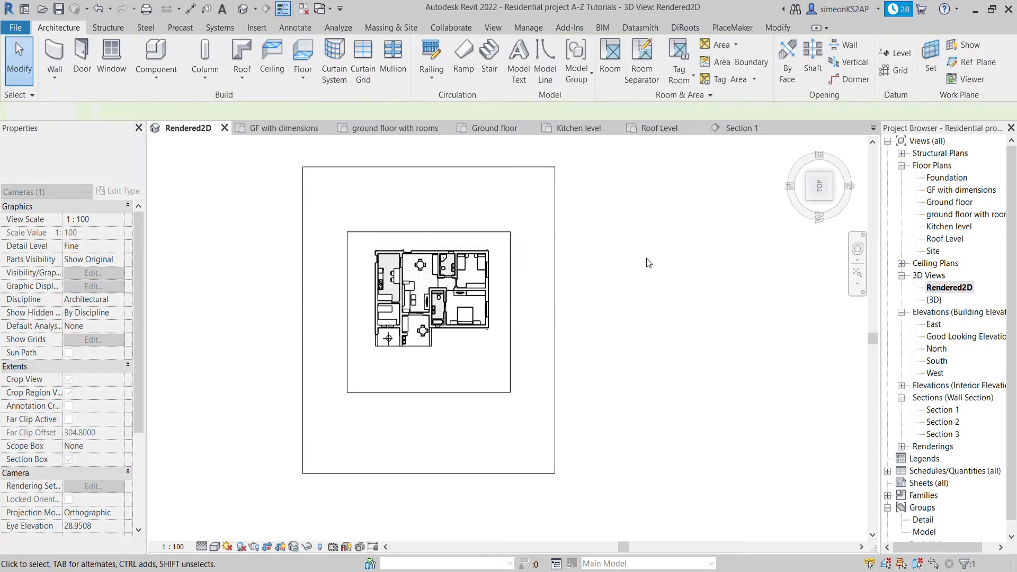
left_click(433, 393)
left_click_drag(429, 392, 429, 365)
left_click(425, 188)
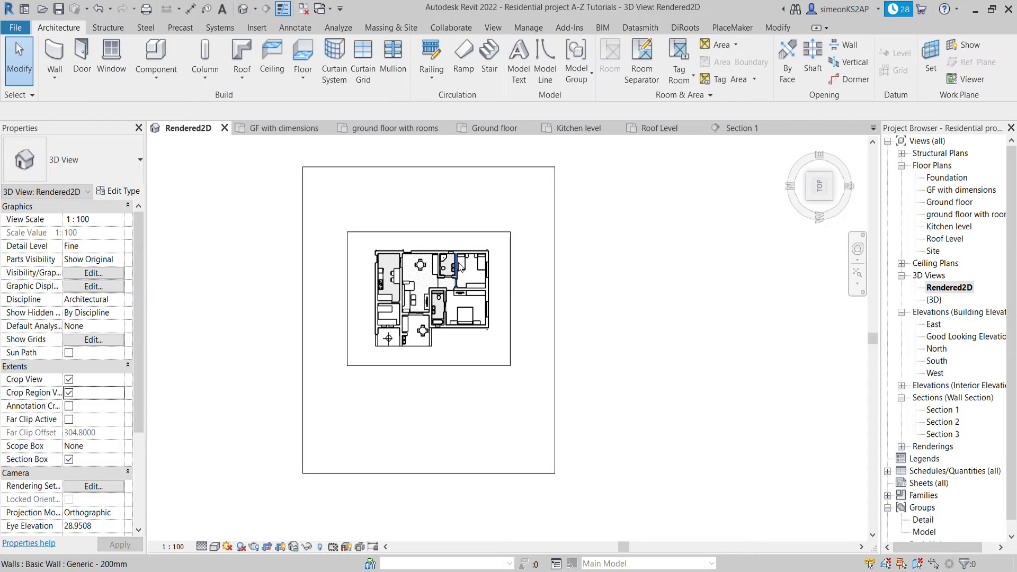
Turn on shadows in the Rendered2D view and inspect them across the rooms.
scroll(402, 275, "up", 2)
scroll(403, 275, "up", 3)
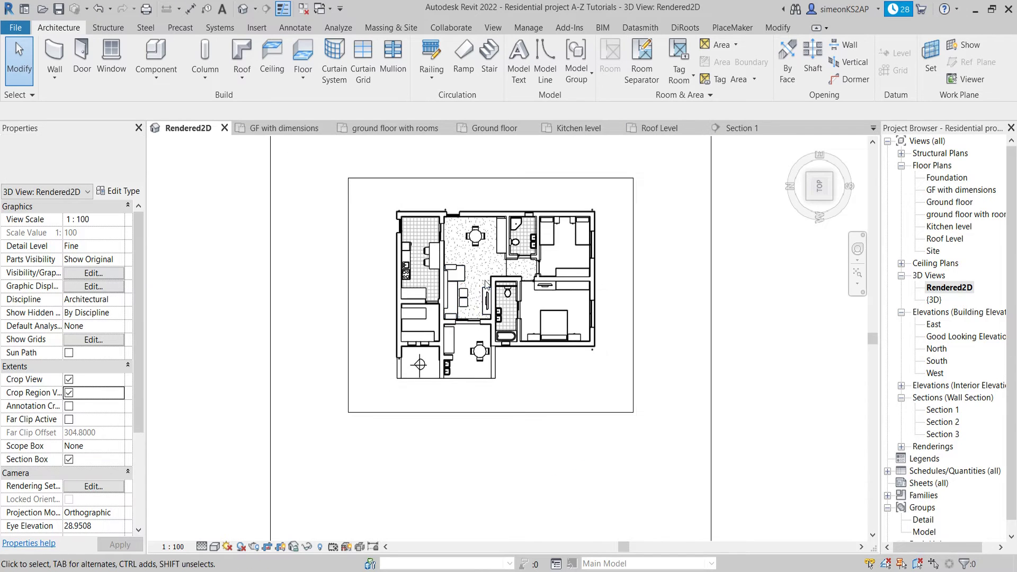
middle_click_drag(487, 280, 434, 284)
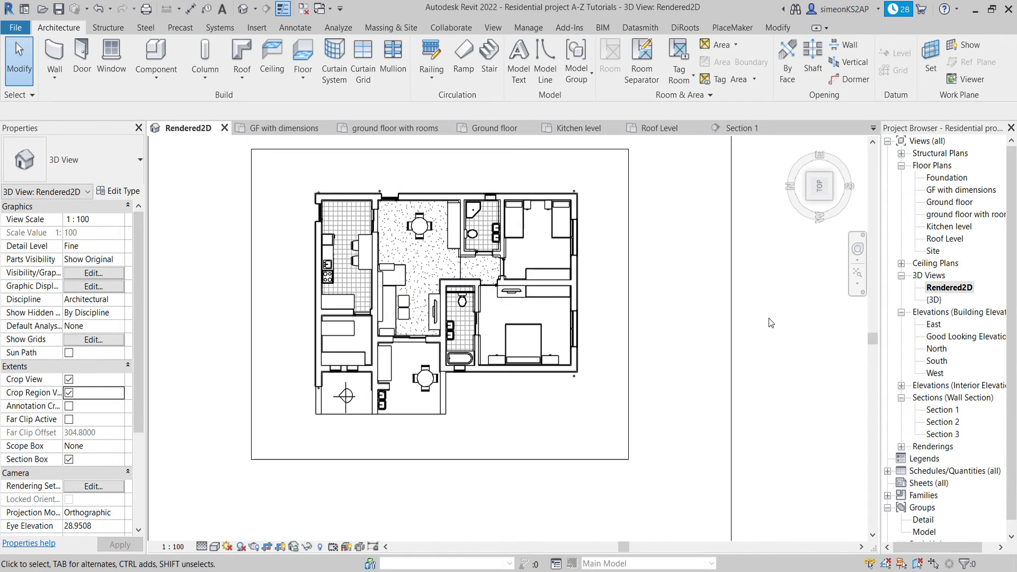
middle_click_drag(429, 322, 459, 313)
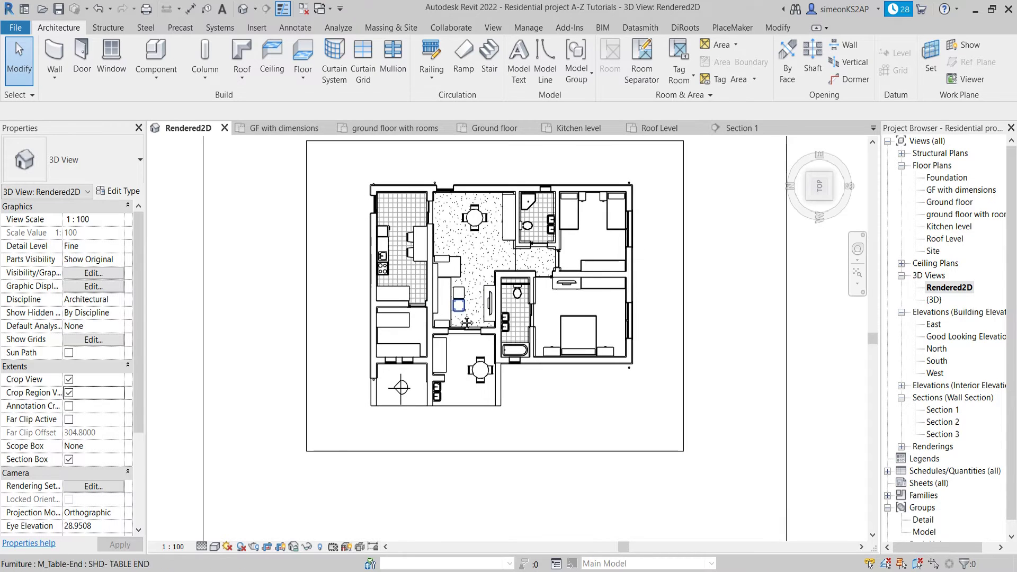
left_click(241, 547)
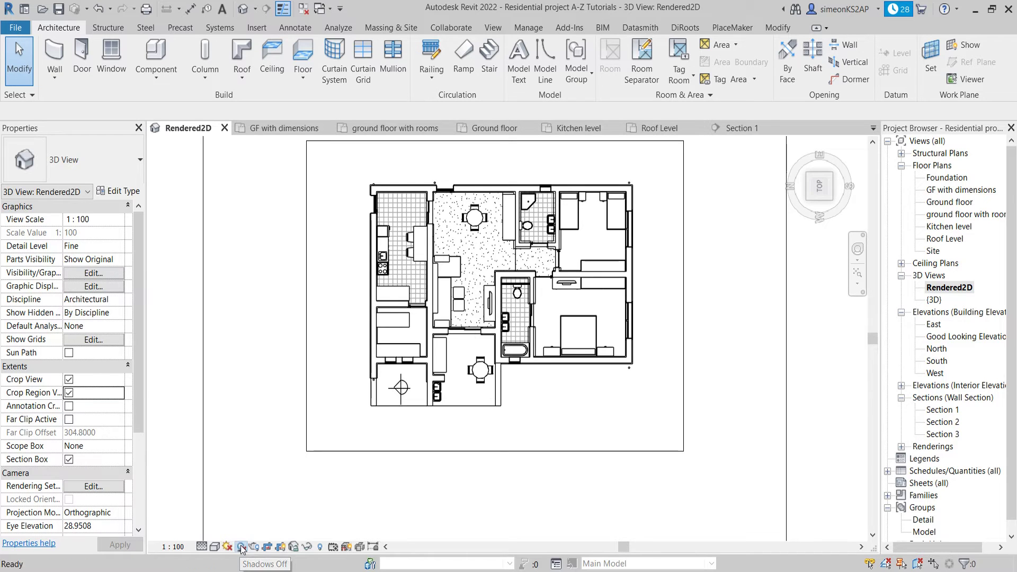
scroll(509, 281, "up", 2)
middle_click_drag(509, 280, 494, 305)
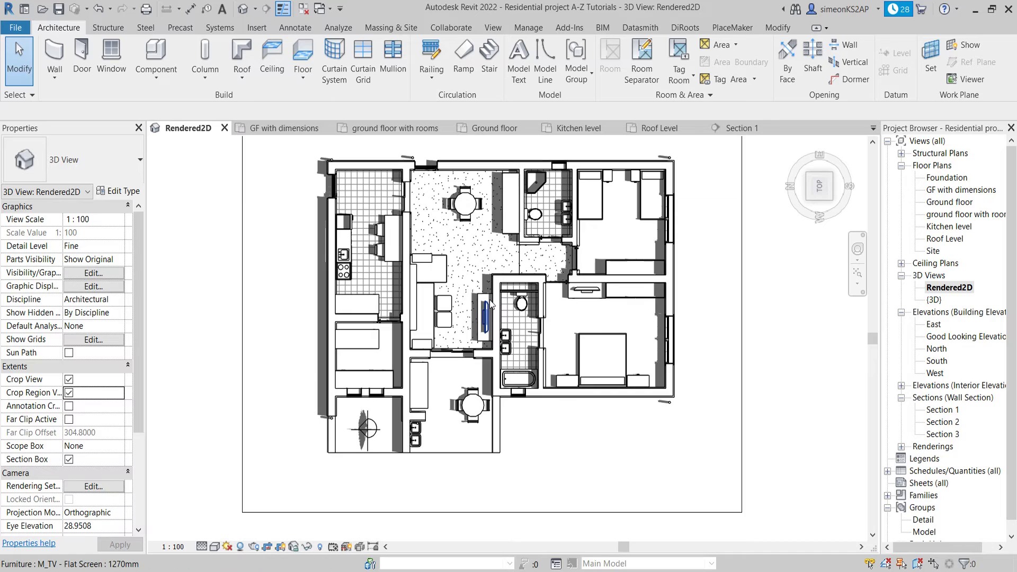
scroll(491, 306, "down", 2)
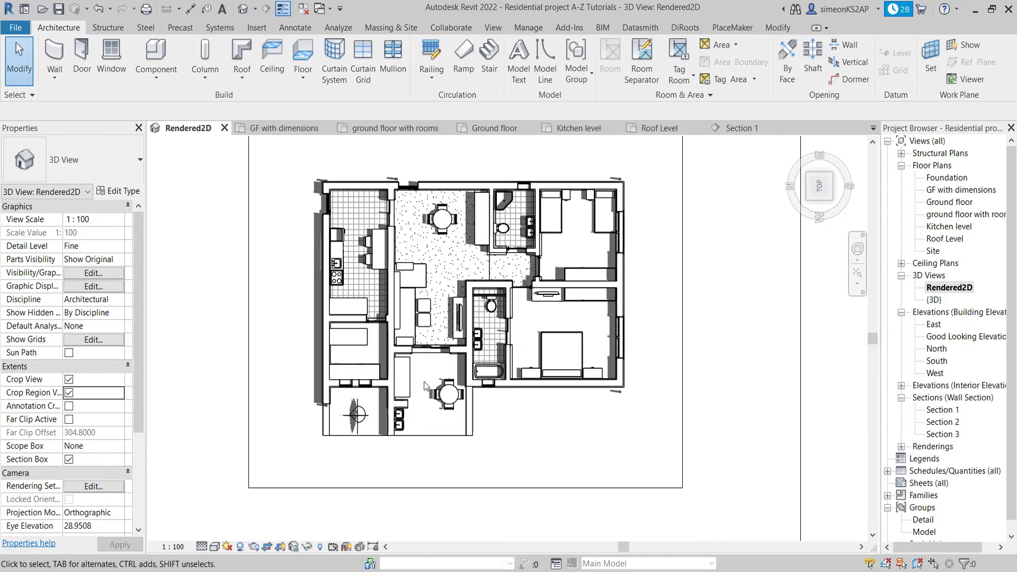
middle_click_drag(424, 380, 416, 359)
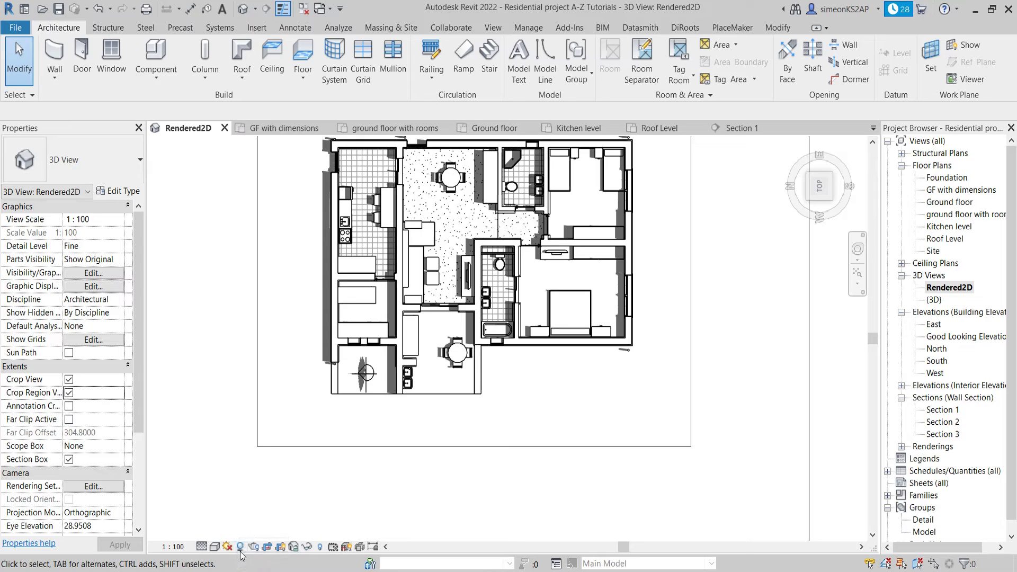
Try the in-session Still solar study dated 03/03/2022 at 10:09 in the view's sun settings.
left_click(227, 546)
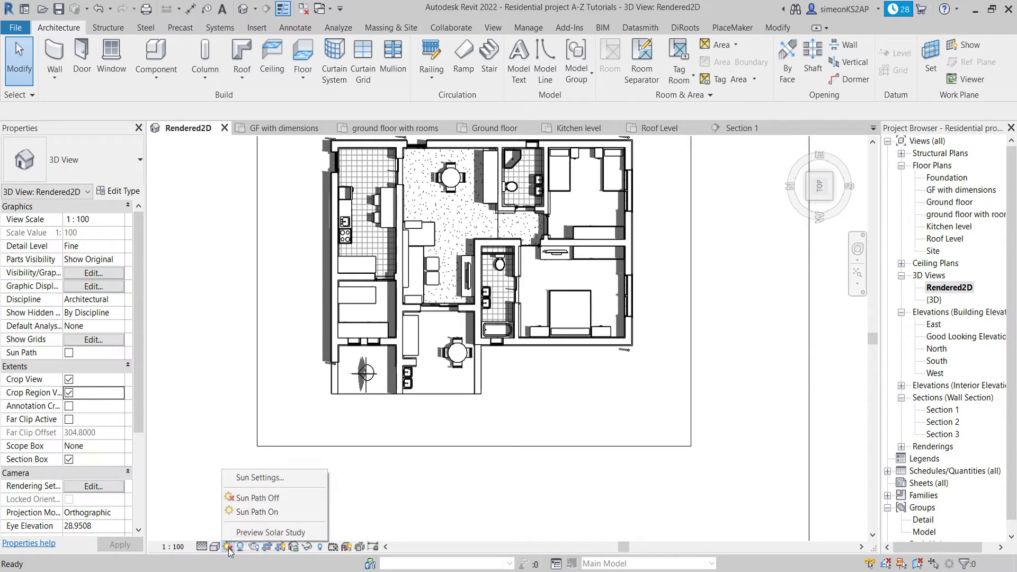
left_click(265, 478)
left_click(459, 260)
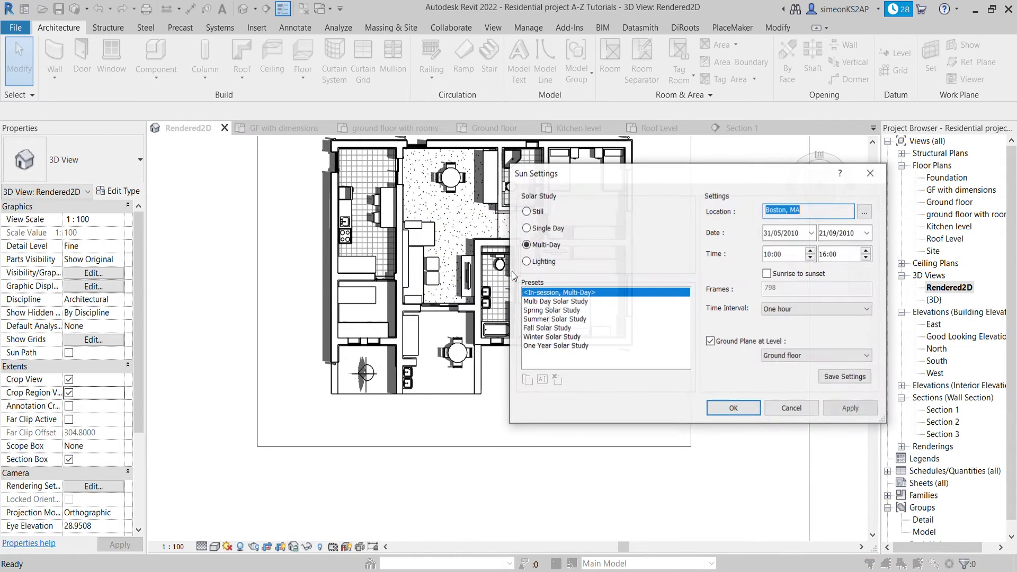
left_click_drag(611, 168, 518, 165)
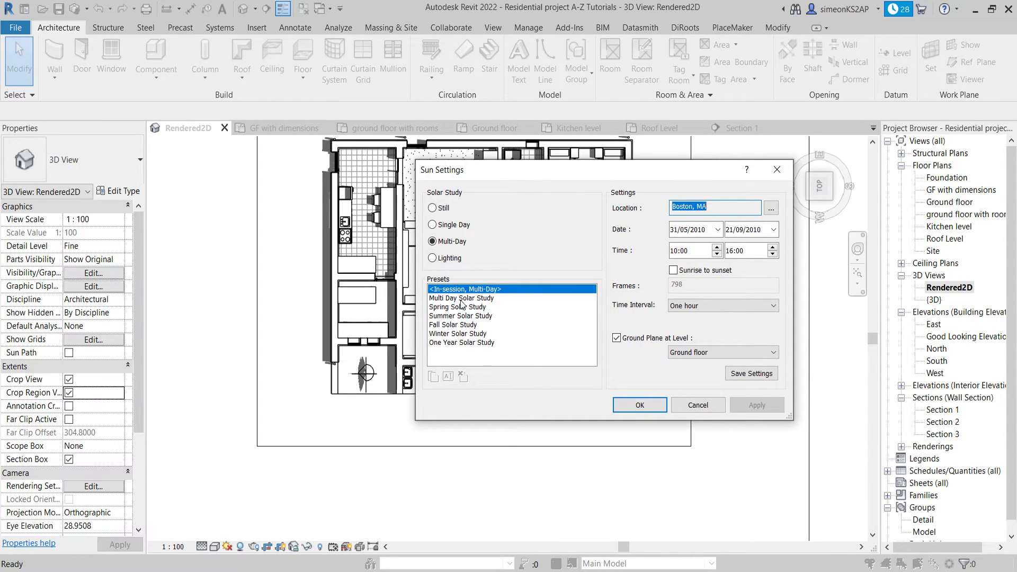
left_click_drag(519, 172, 577, 175)
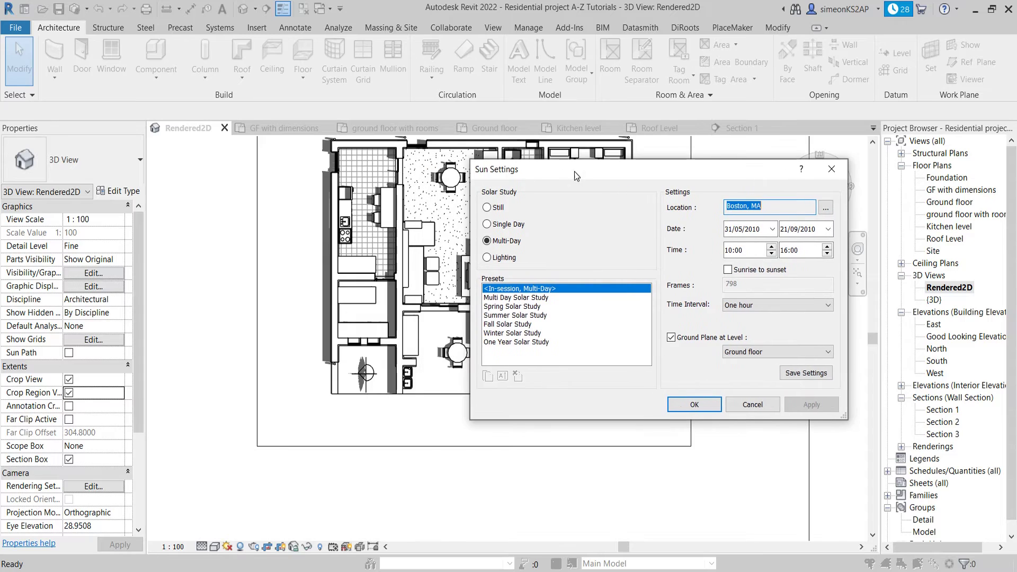
left_click(487, 207)
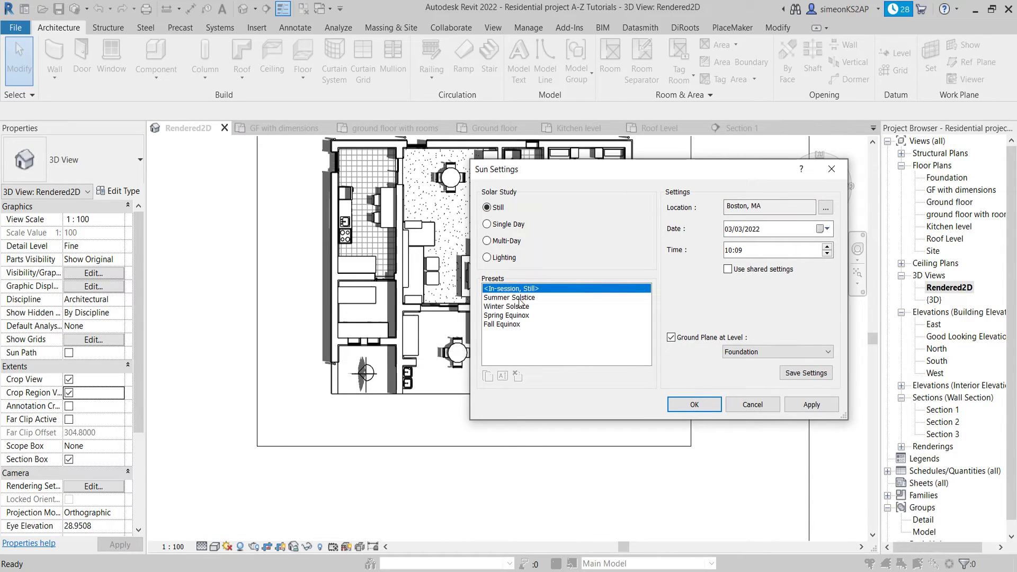
left_click(808, 405)
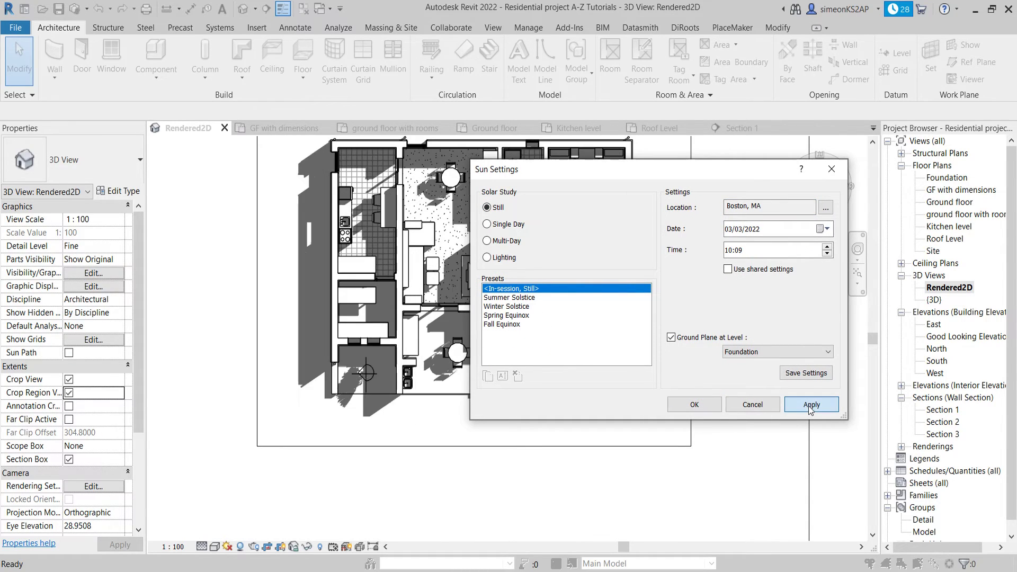
Try the Summer Solstice preset for the Still solar study and inspect its shadows on the plan.
left_click_drag(577, 171, 653, 193)
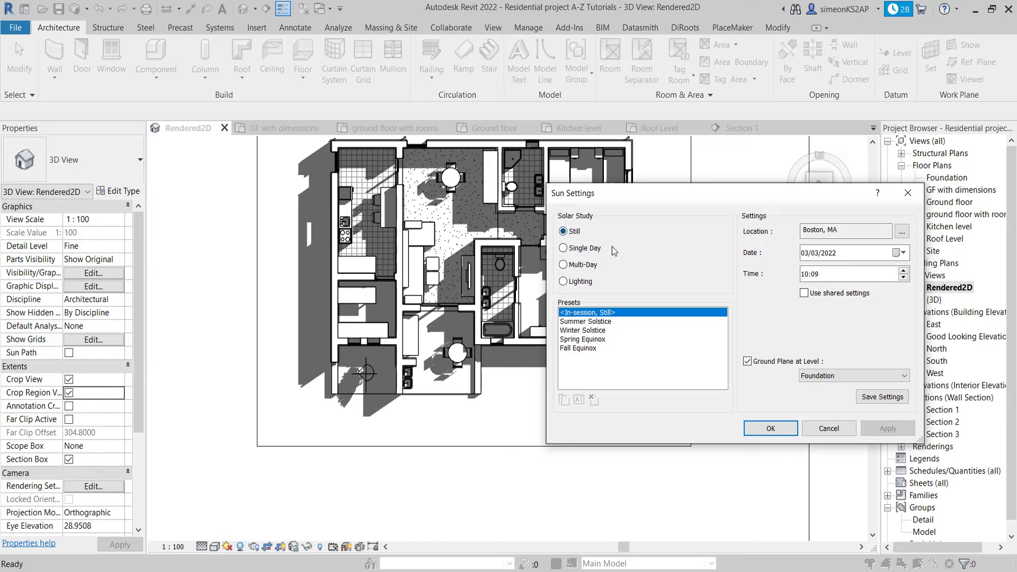
left_click(574, 322)
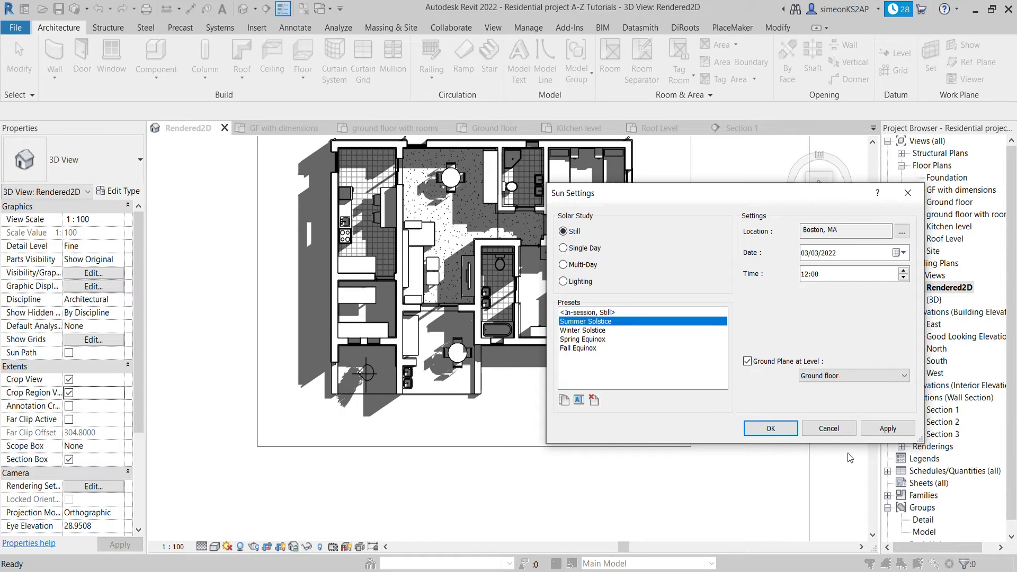
left_click(895, 430)
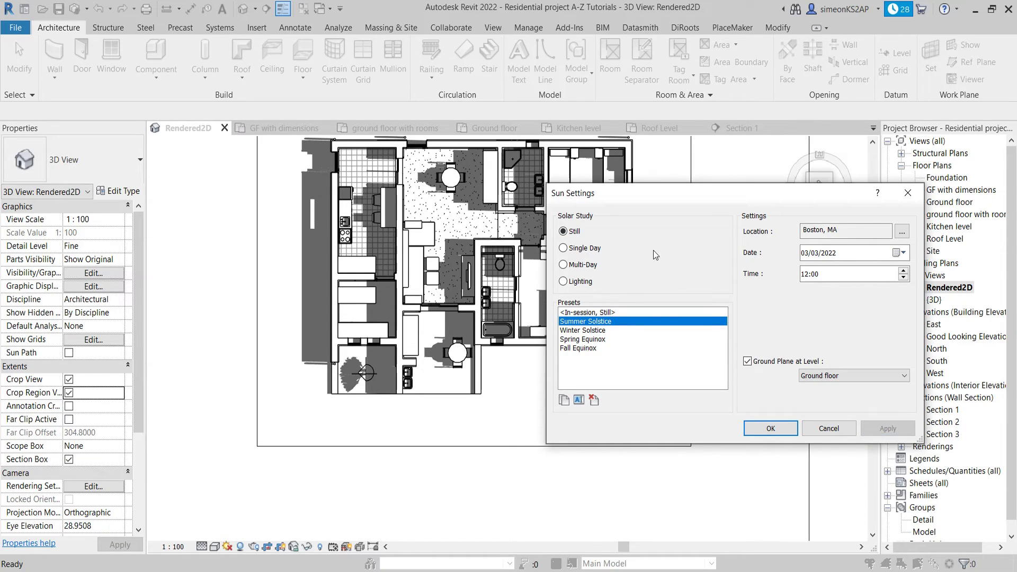
left_click_drag(655, 202, 560, 334)
left_click_drag(712, 329, 571, 190)
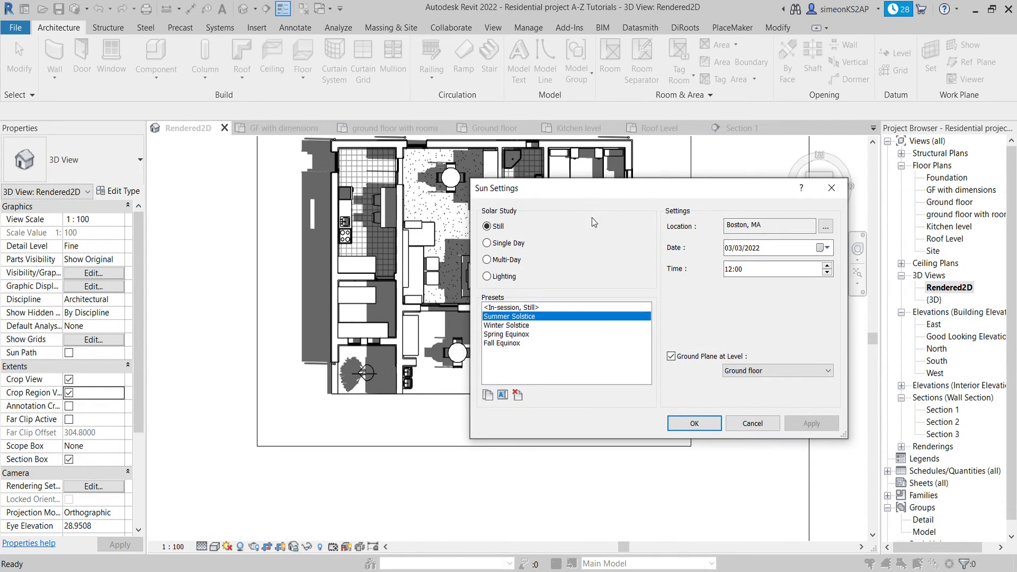
Switch the solar study back to the in-session Multi-Day setting and accept the sun settings.
left_click(509, 260)
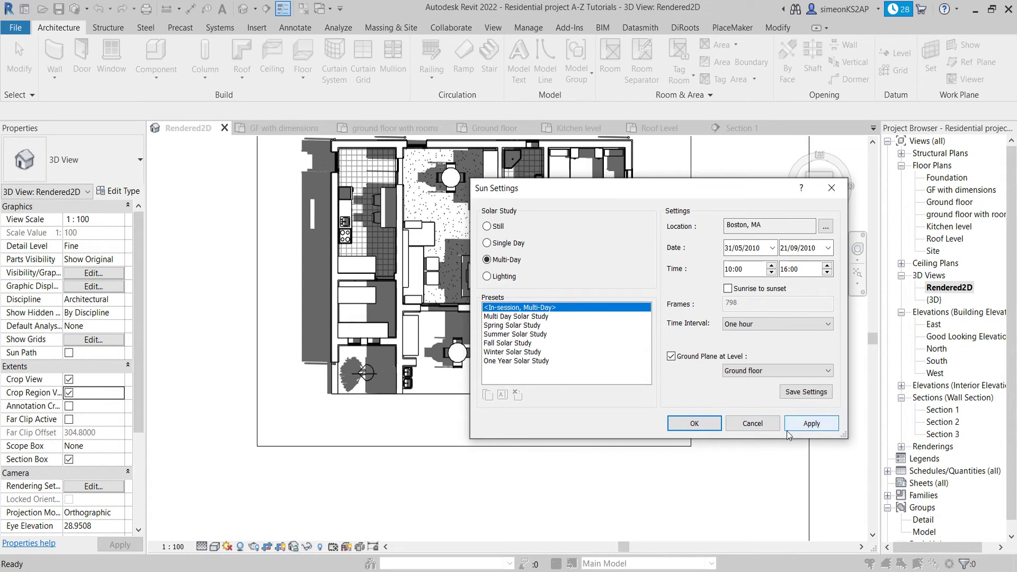
left_click(813, 424)
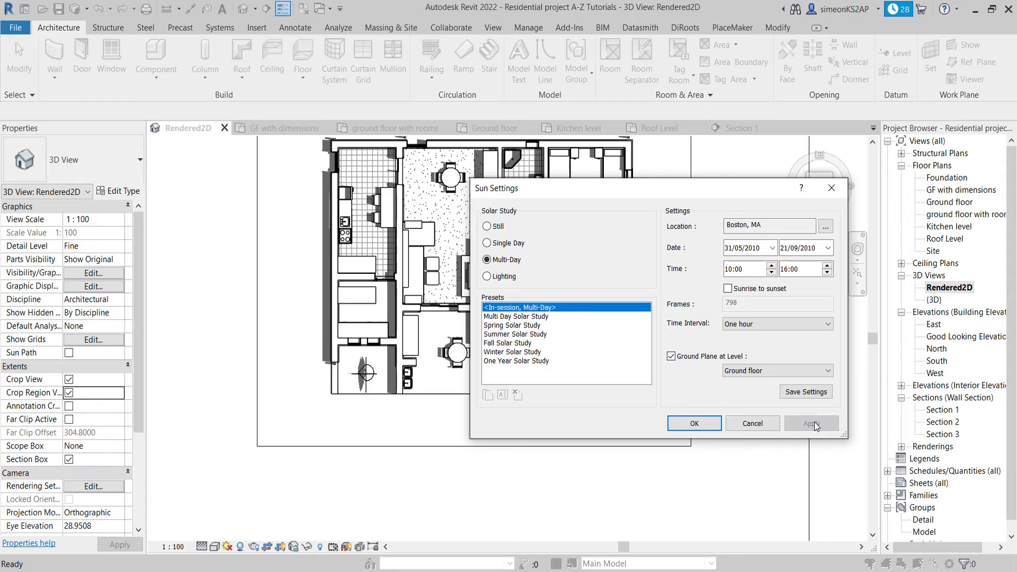
left_click_drag(624, 189, 601, 189)
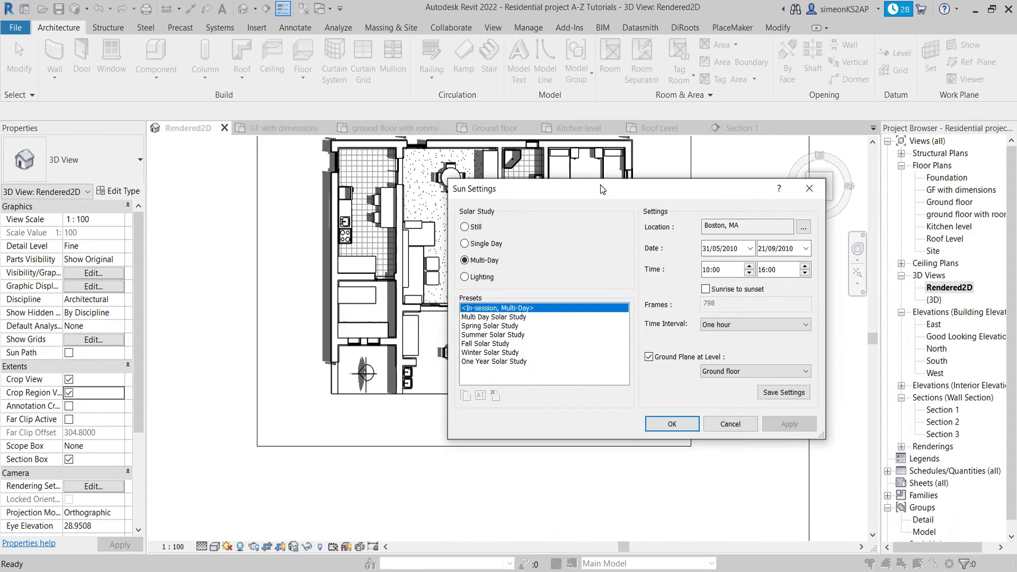
left_click(672, 423)
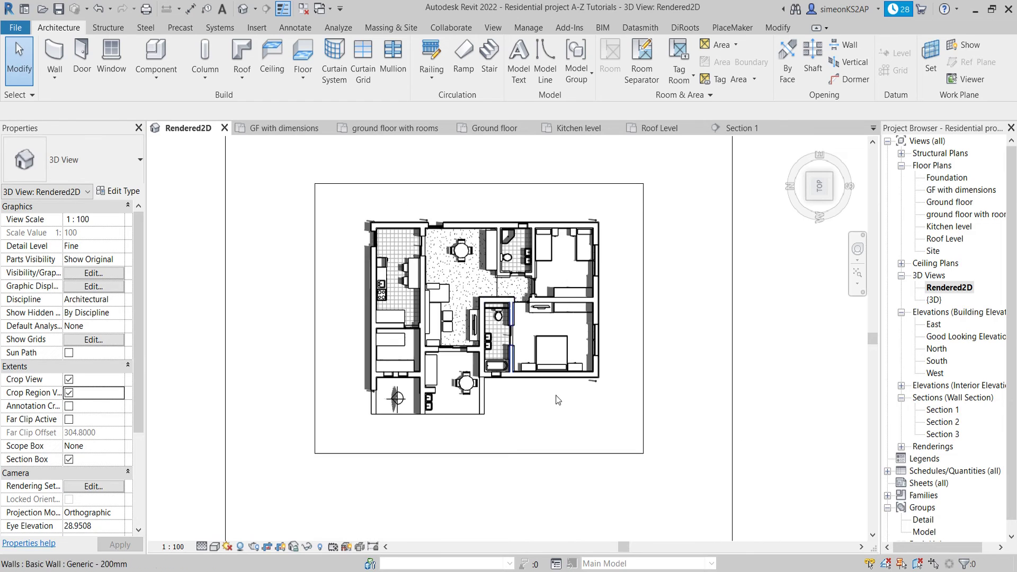
Set the Rendered2D view's visual style to Shaded.
scroll(519, 365, "up", 2)
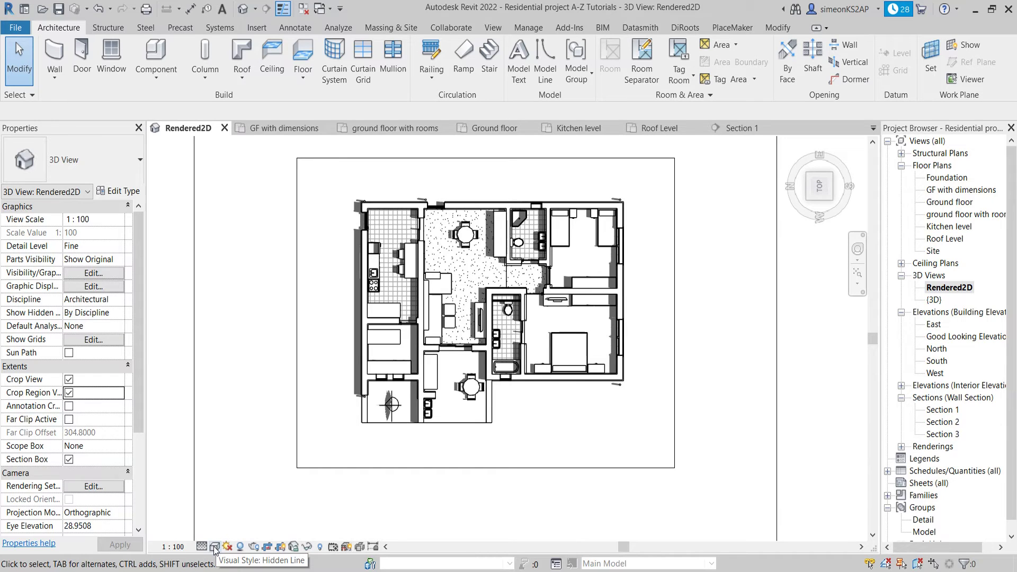
left_click(214, 547)
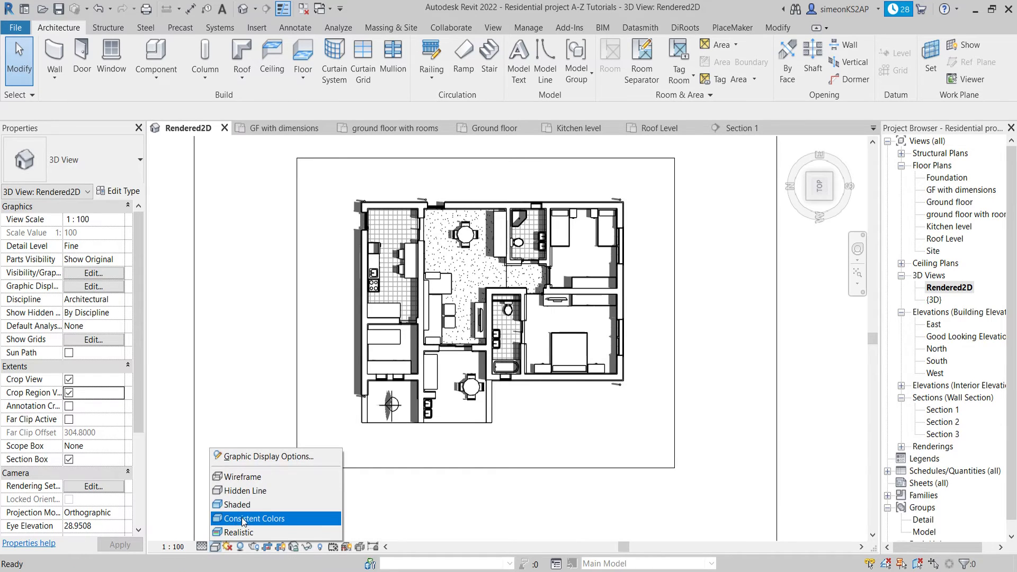
left_click(241, 505)
scroll(475, 274, "up", 2)
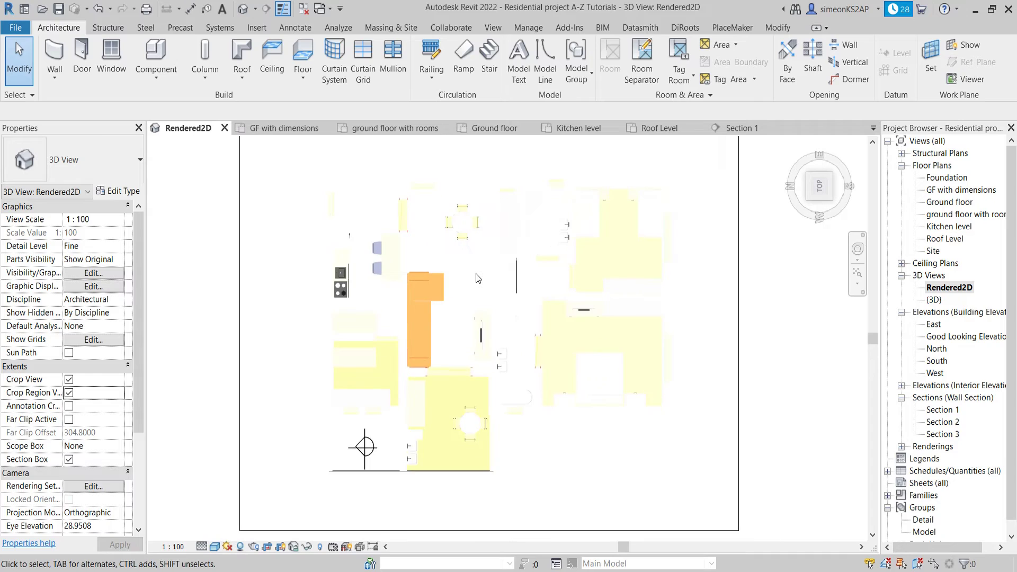
Try the Consistent Colors visual style on the Rendered2D view and inspect the plan with it.
scroll(482, 339, "down", 1)
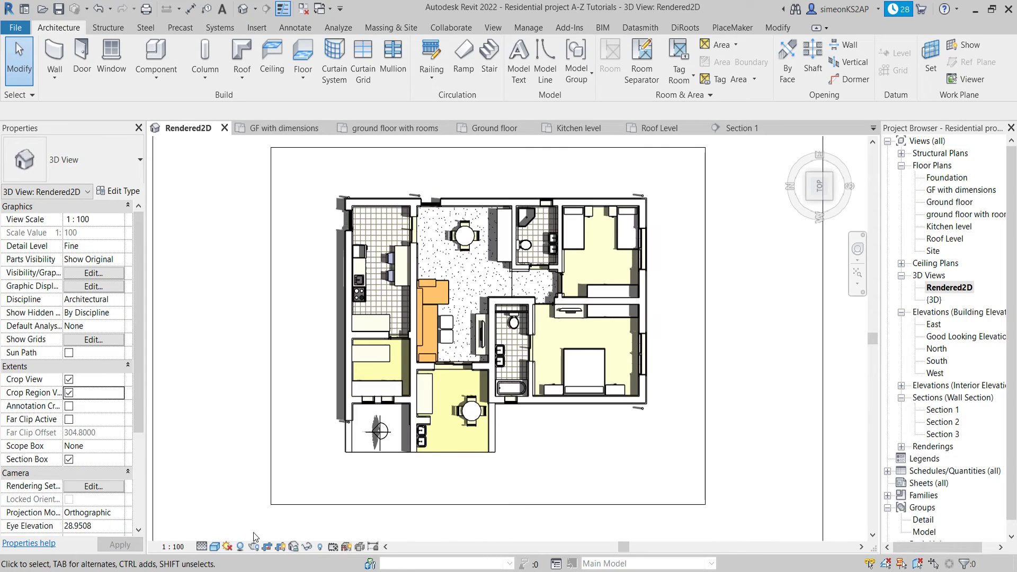
left_click(220, 546)
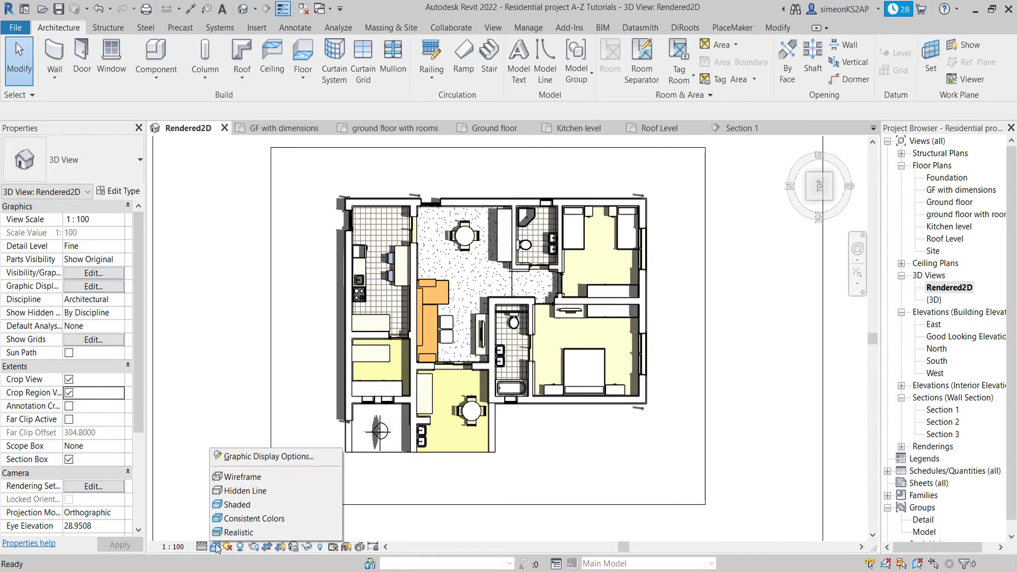
left_click(239, 519)
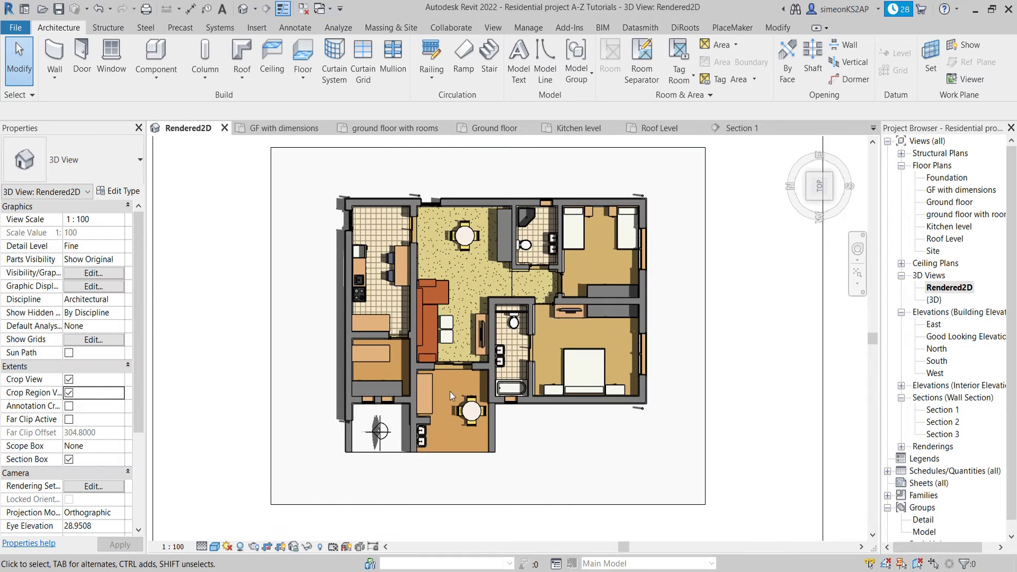
scroll(550, 311, "down", 1)
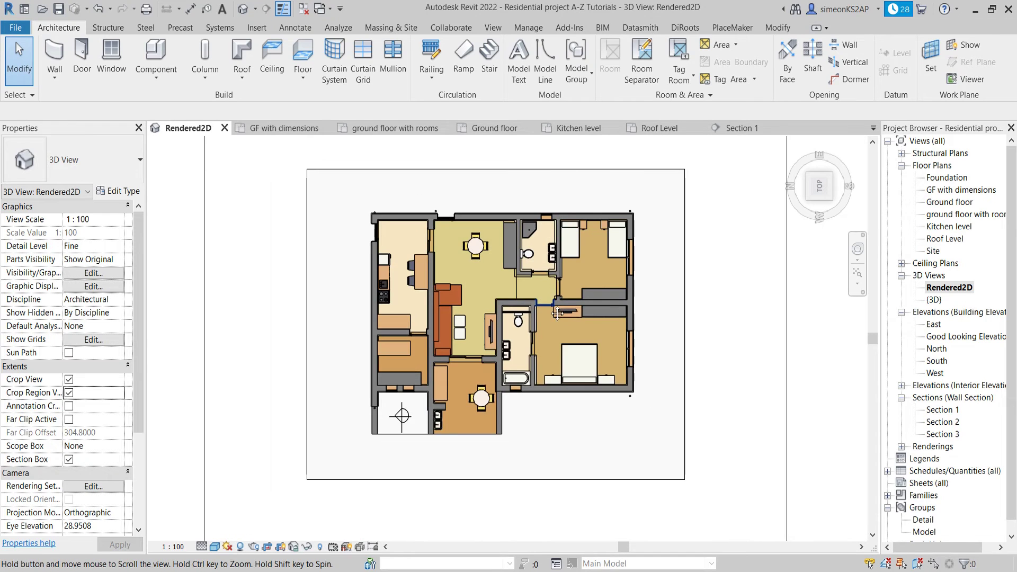
middle_click_drag(557, 312, 476, 350)
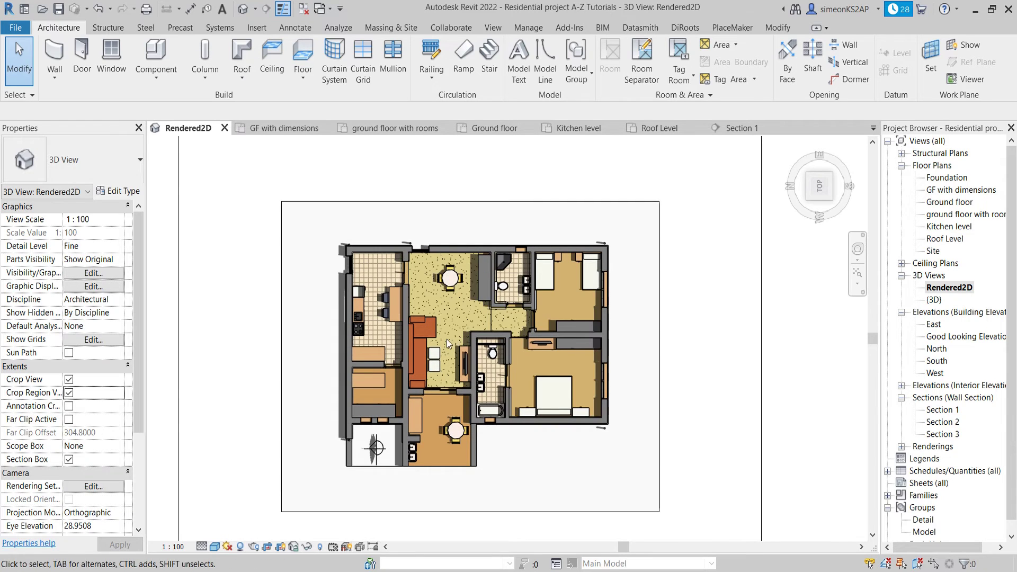
scroll(501, 330, "up", 1)
middle_click_drag(501, 330, 528, 314)
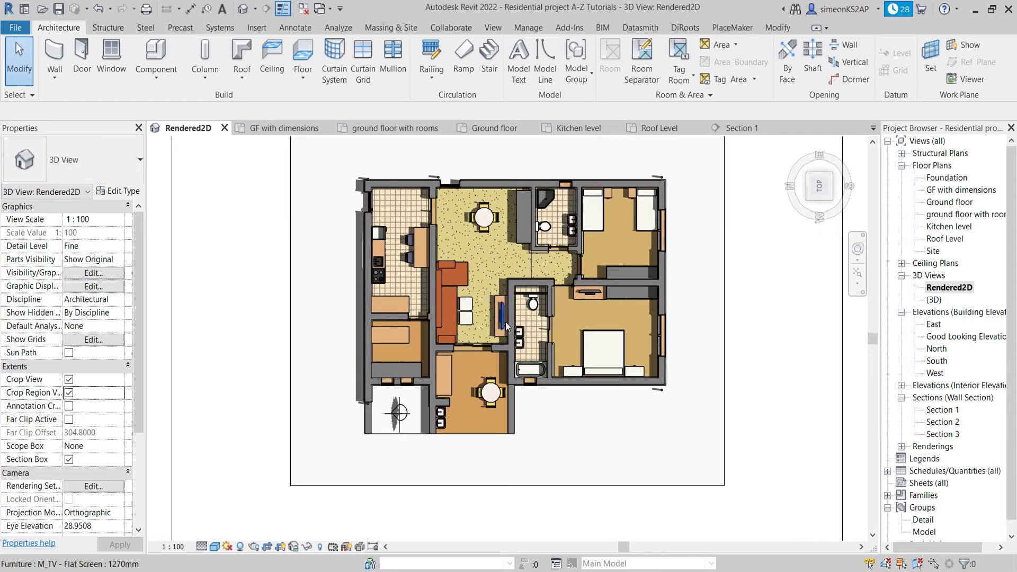
Set the Rendered2D view's visual style to Realistic.
left_click(214, 547)
left_click(249, 533)
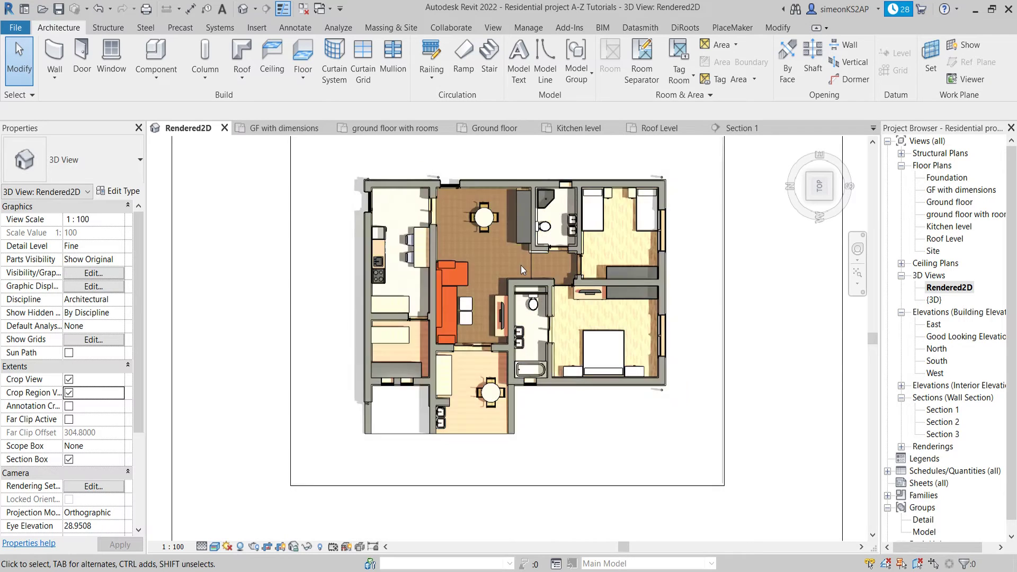
middle_click_drag(511, 291, 500, 318)
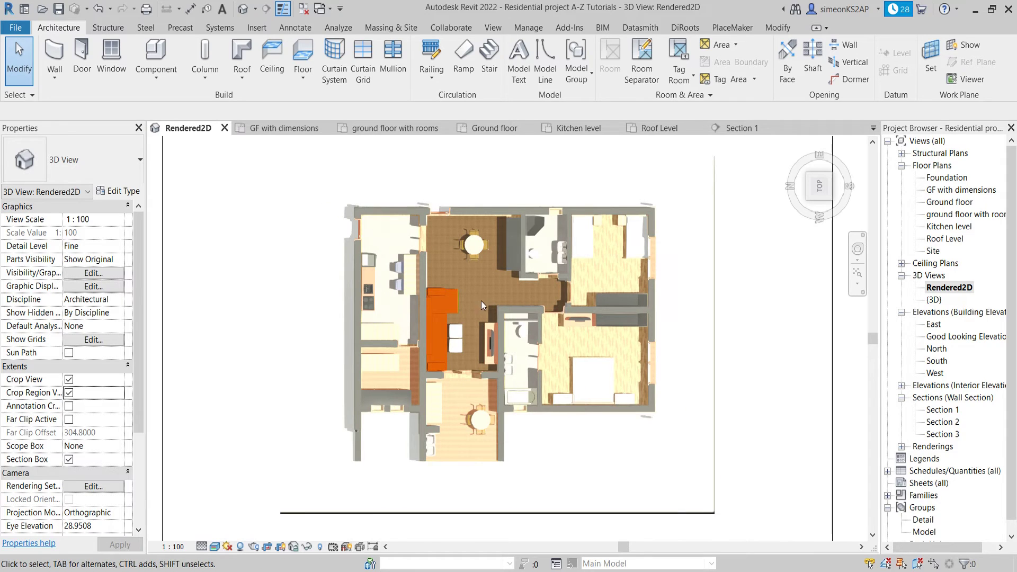
scroll(481, 300, "down", 2)
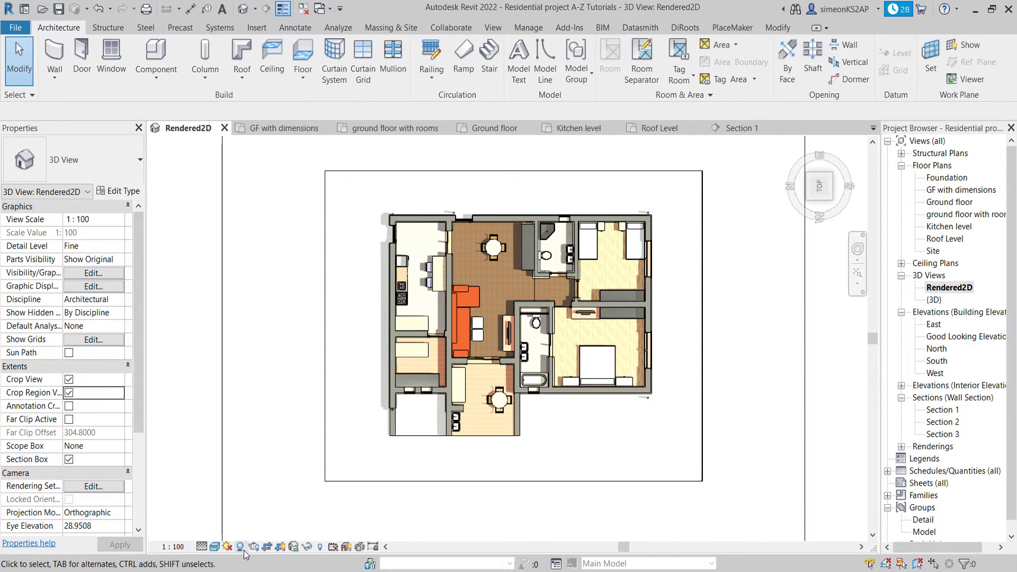
Enable ambient shadows in the view's graphic display options and apply them to the plan.
left_click(215, 548)
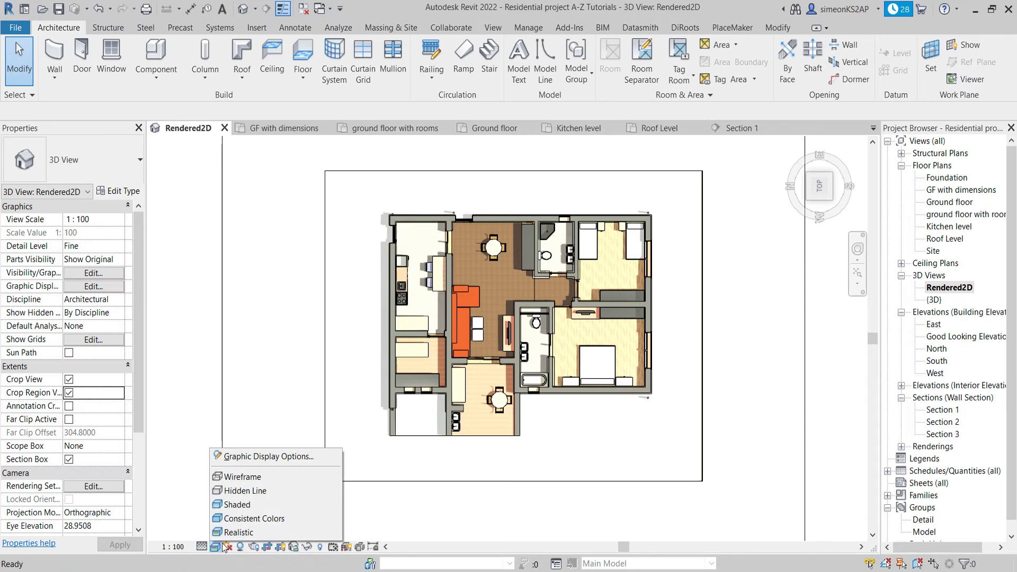
left_click(254, 457)
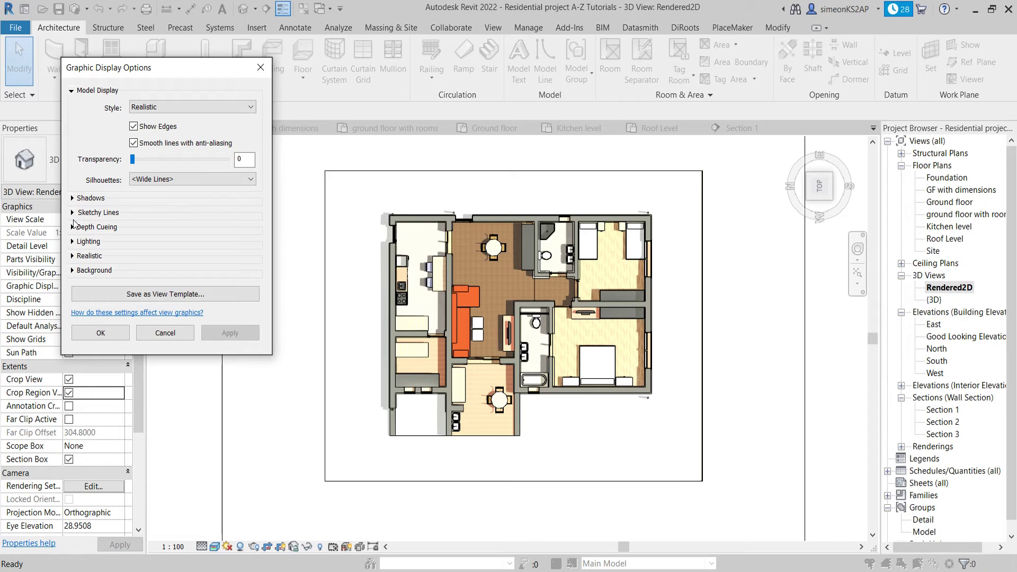
left_click(73, 199)
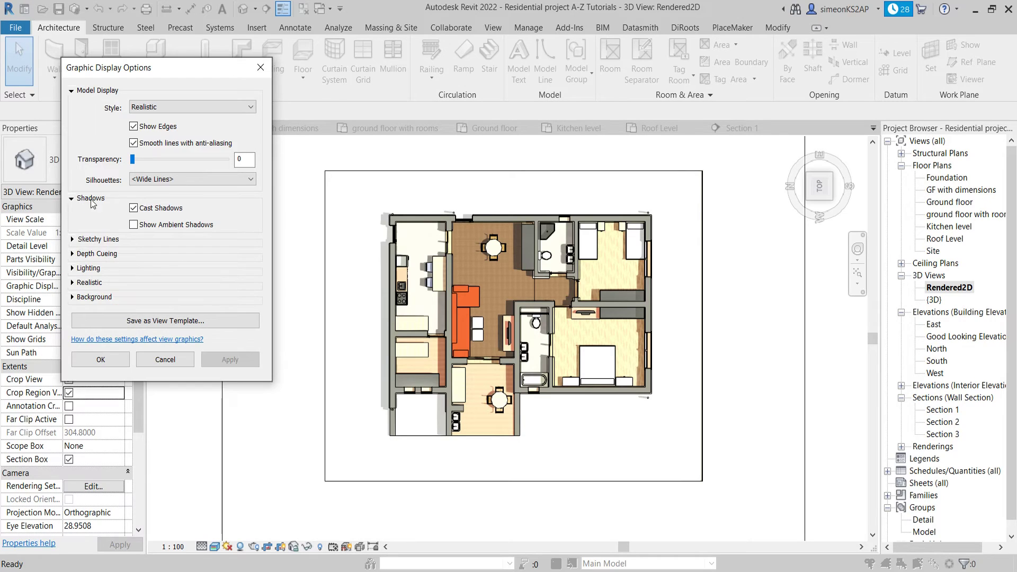
left_click(161, 227)
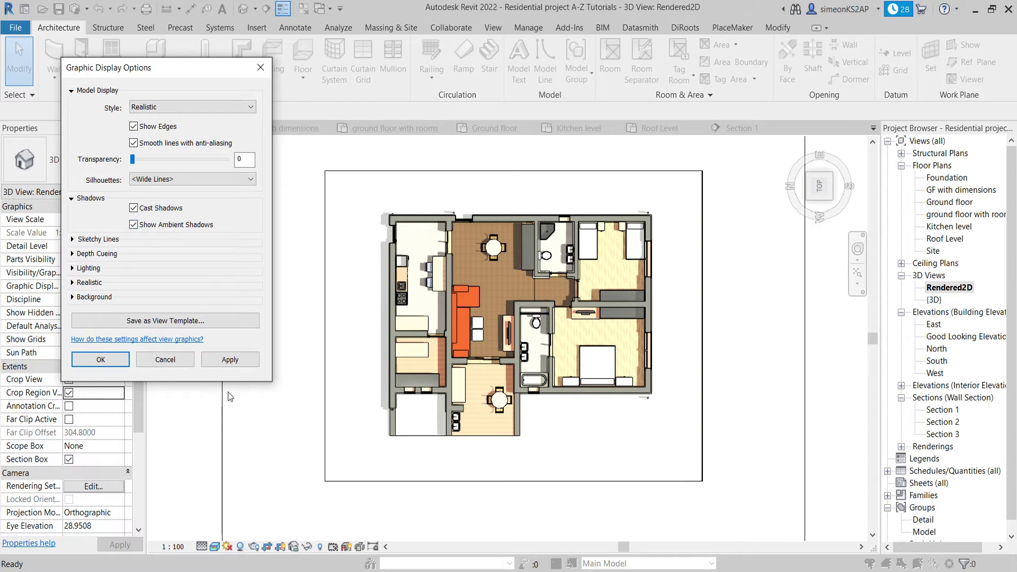
left_click(228, 360)
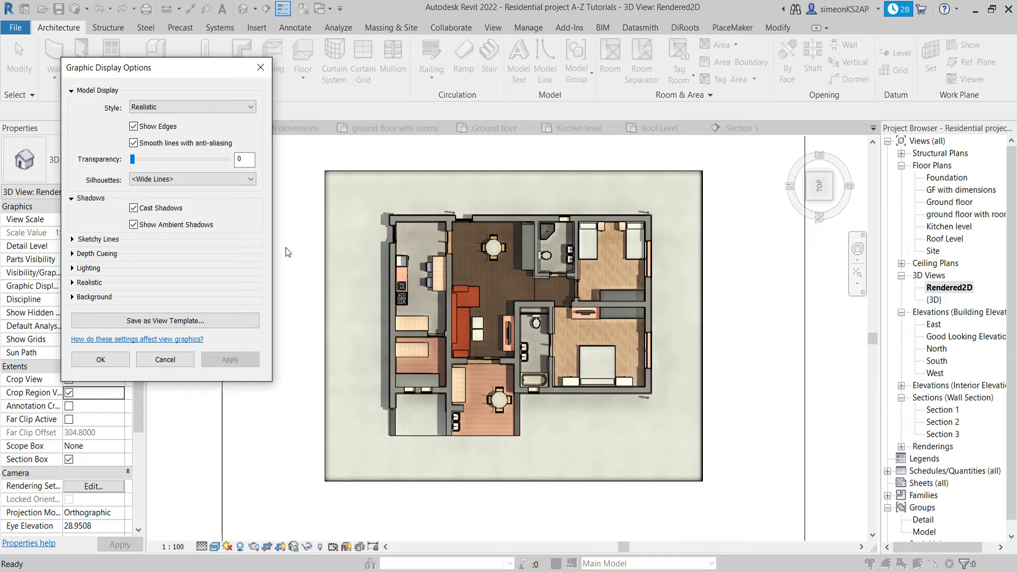
Raise the sun intensity to 100 in the view's lighting options, apply it and accept the graphic display options.
left_click(75, 268)
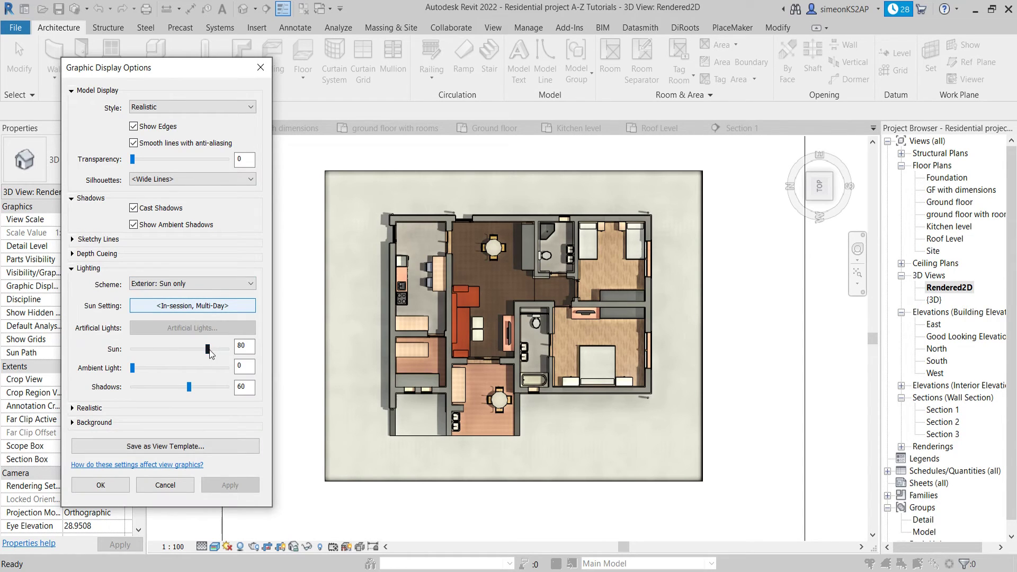
left_click_drag(208, 349, 228, 350)
left_click(238, 352)
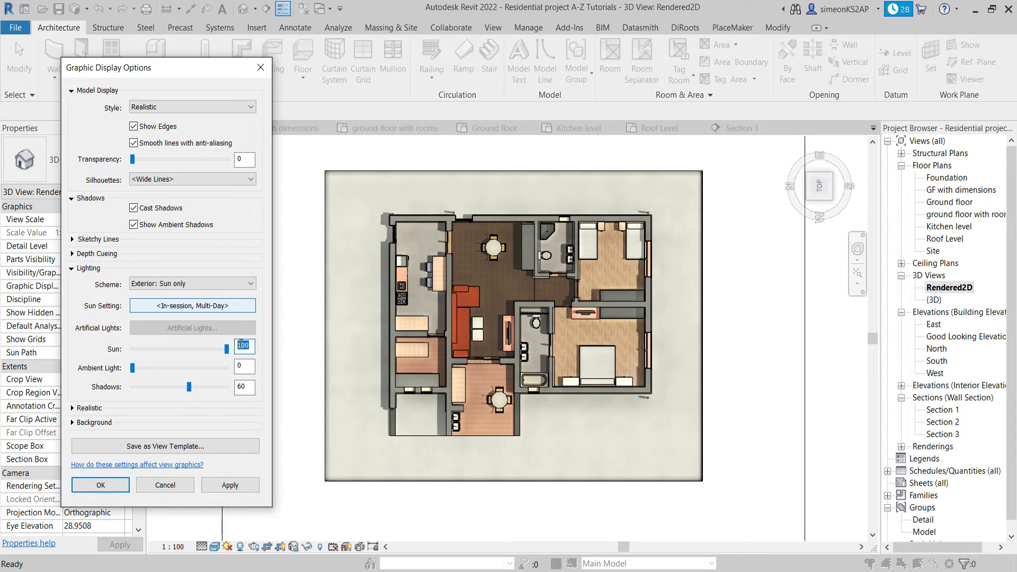
left_click(230, 485)
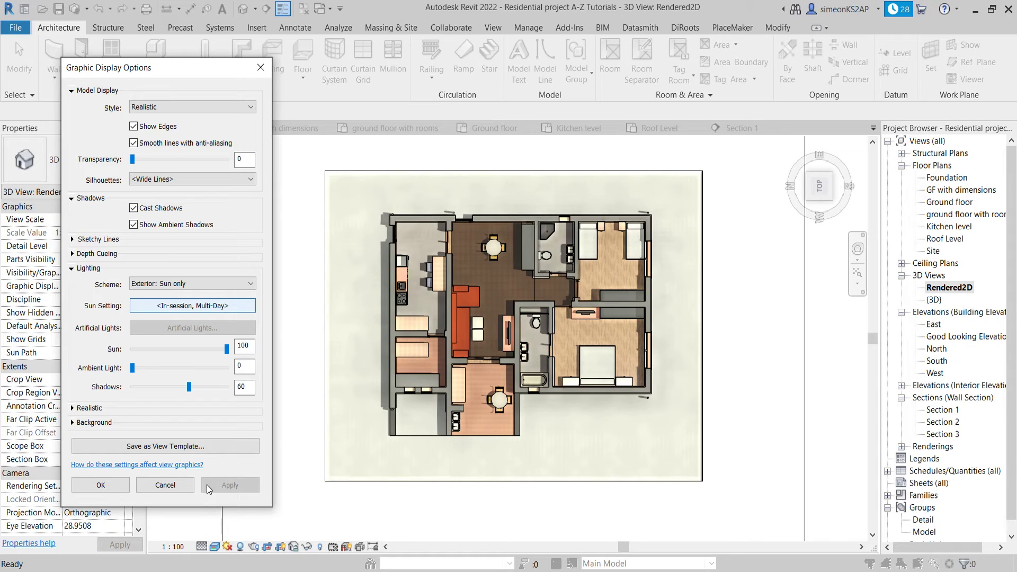
left_click(101, 485)
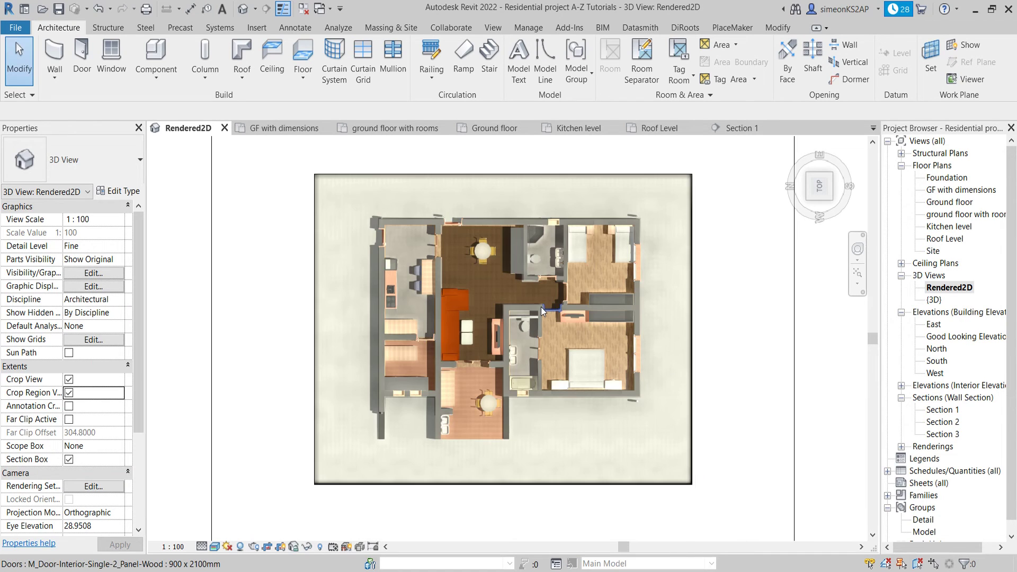
middle_click_drag(541, 306, 491, 325)
scroll(501, 304, "down", 2)
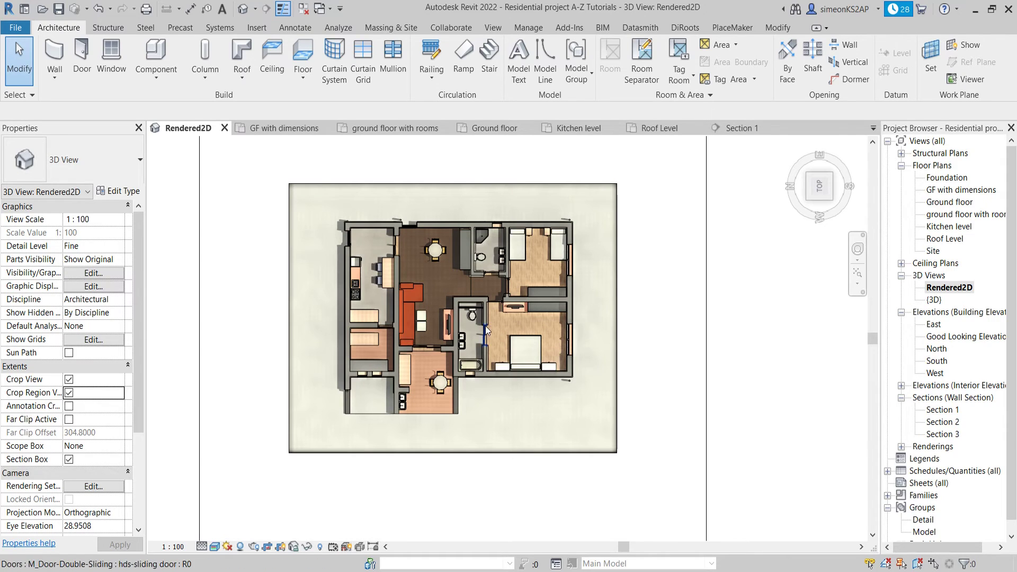
Open the rendering settings for the Rendered2D view and set the render quality to Medium.
left_click(491, 27)
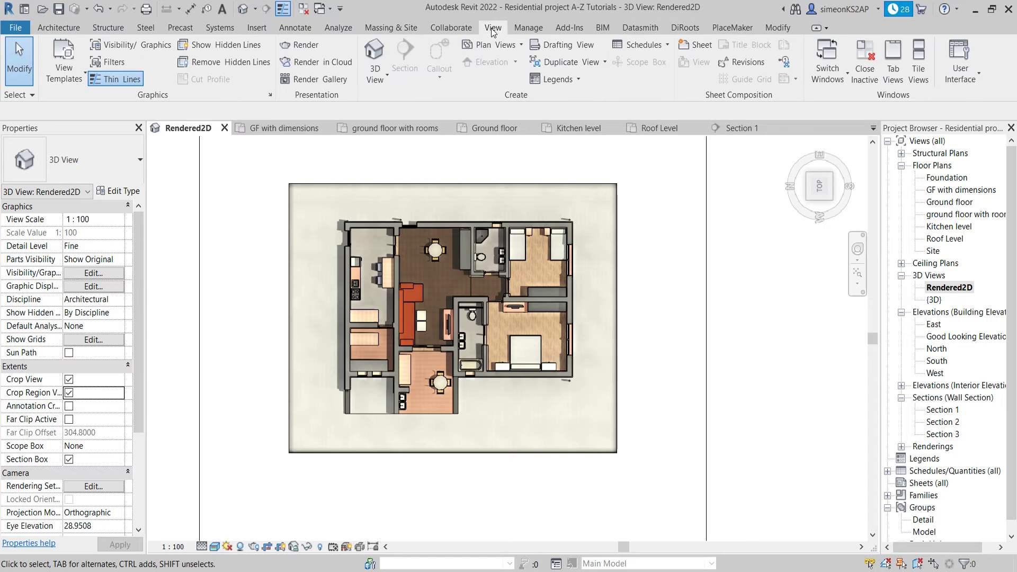
left_click(306, 45)
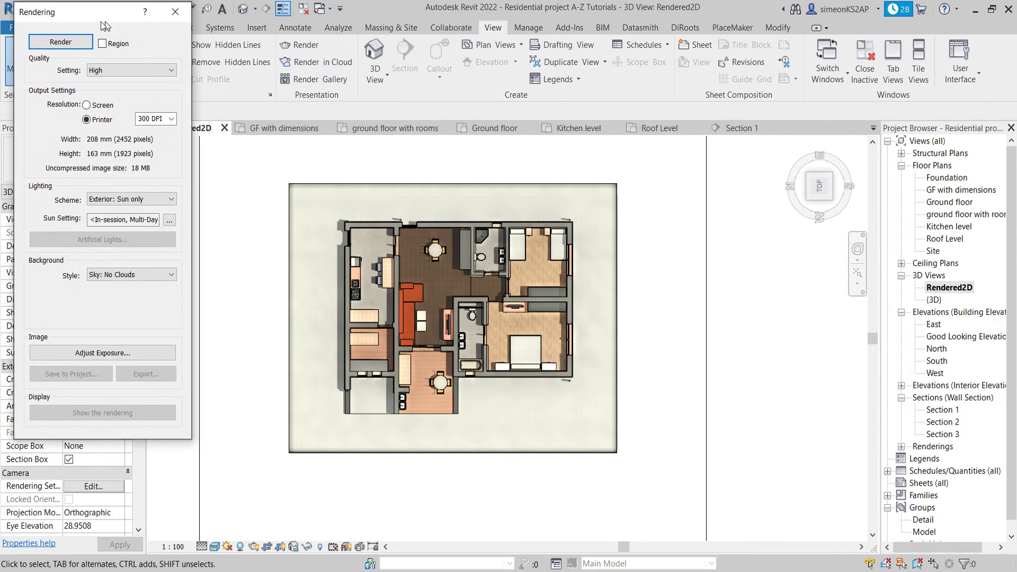
left_click_drag(104, 25, 143, 26)
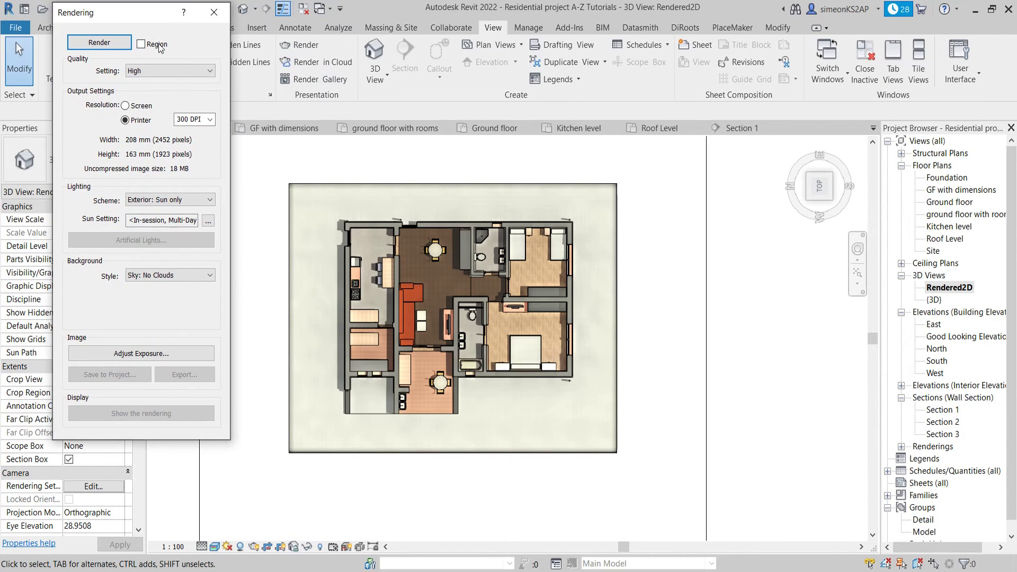
left_click(166, 74)
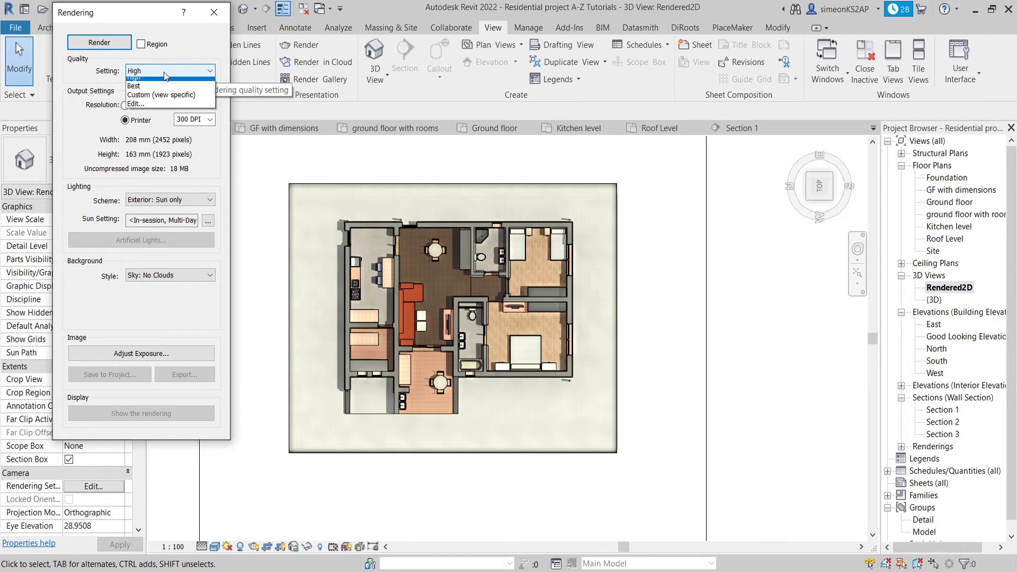
left_click(156, 94)
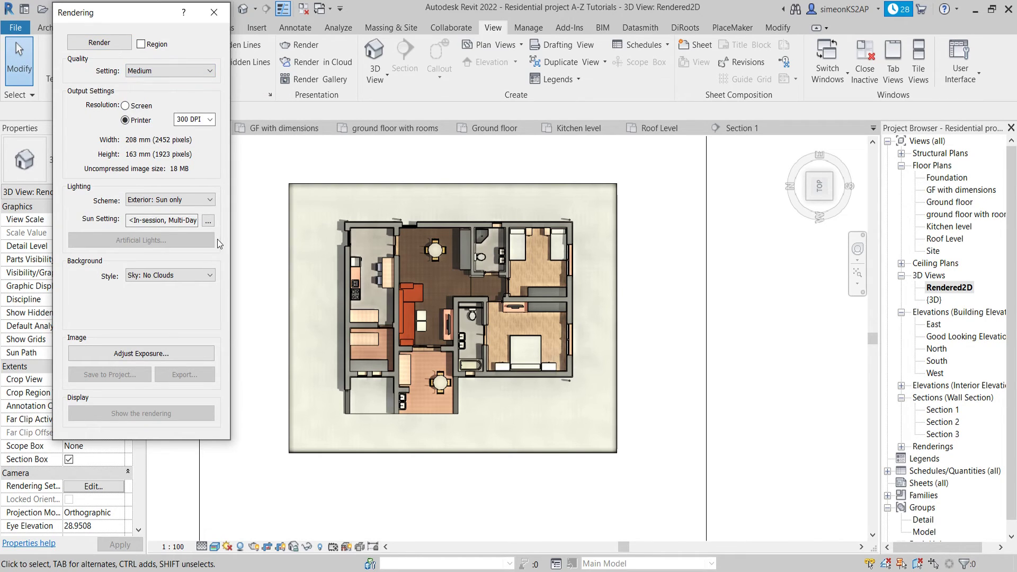
Set the render output resolution to Printer at 300 DPI and render the floor plan view.
left_click(139, 108)
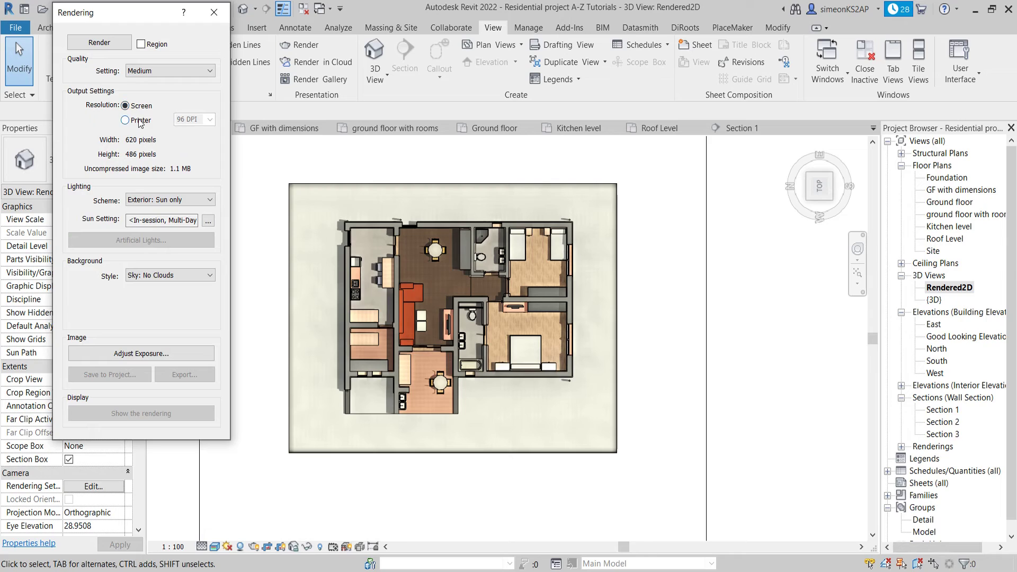
left_click(140, 121)
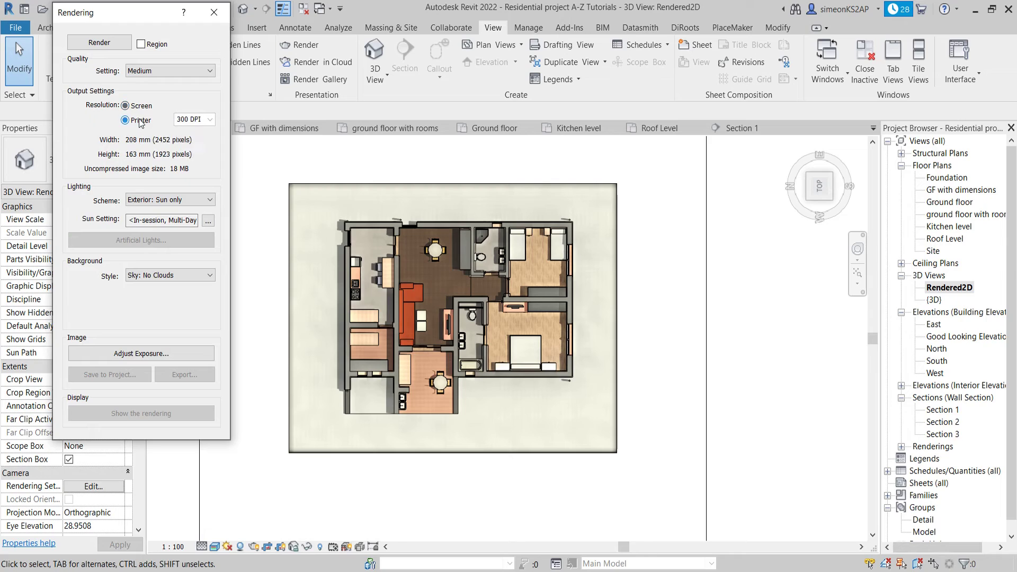
left_click(210, 121)
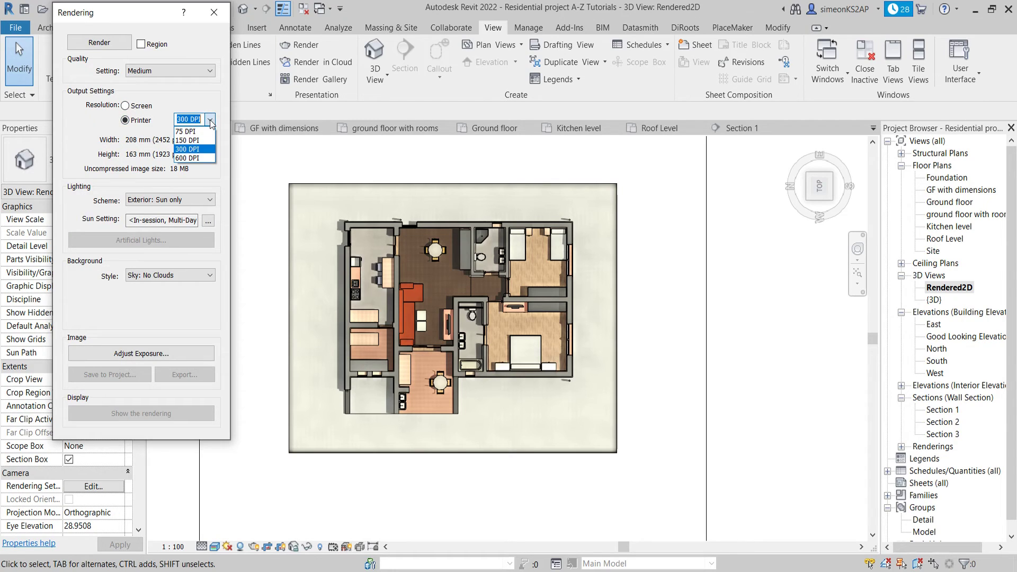
left_click(199, 150)
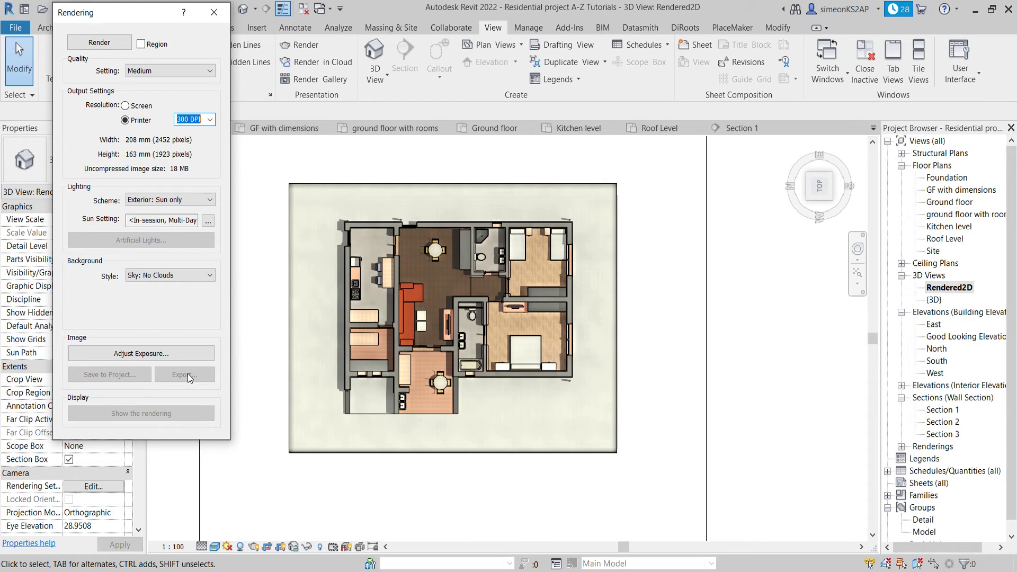
left_click(100, 42)
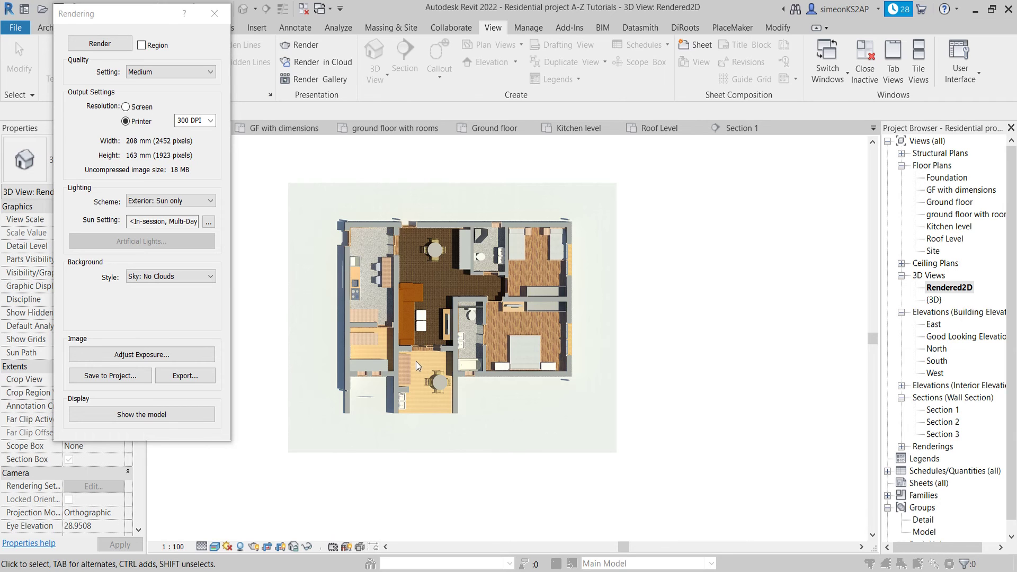
Examine the rendered floor plan up close, checking the rooms, furniture, materials and shadows.
scroll(415, 361, "up", 2)
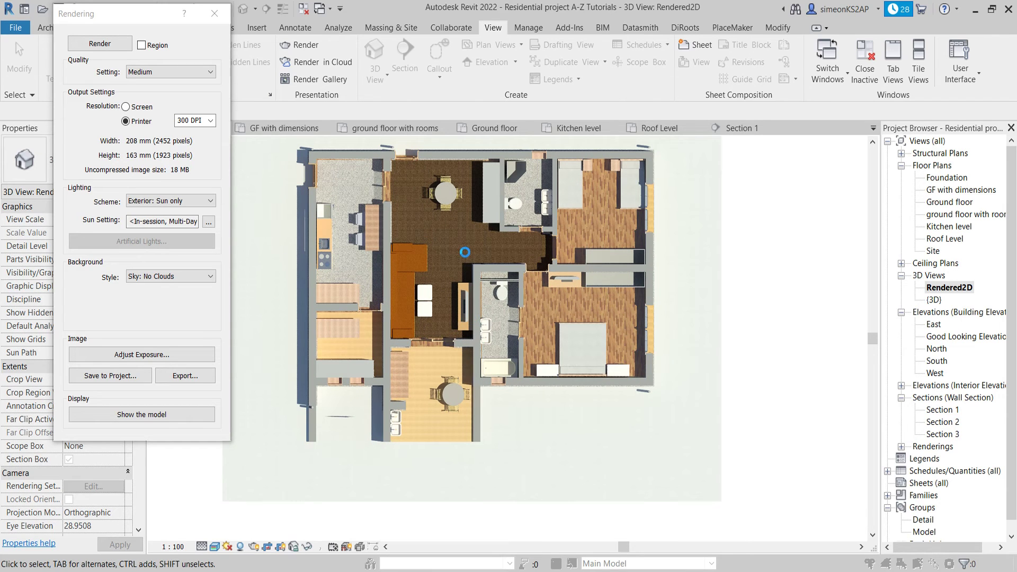
scroll(465, 253, "down", 1)
scroll(475, 259, "down", 1)
scroll(488, 262, "up", 1)
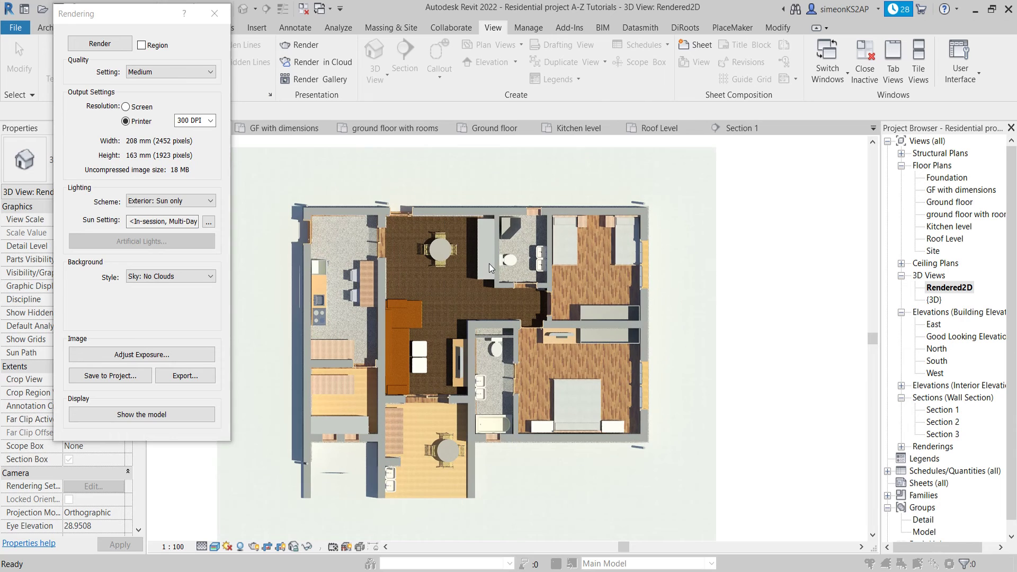
scroll(494, 266, "down", 1)
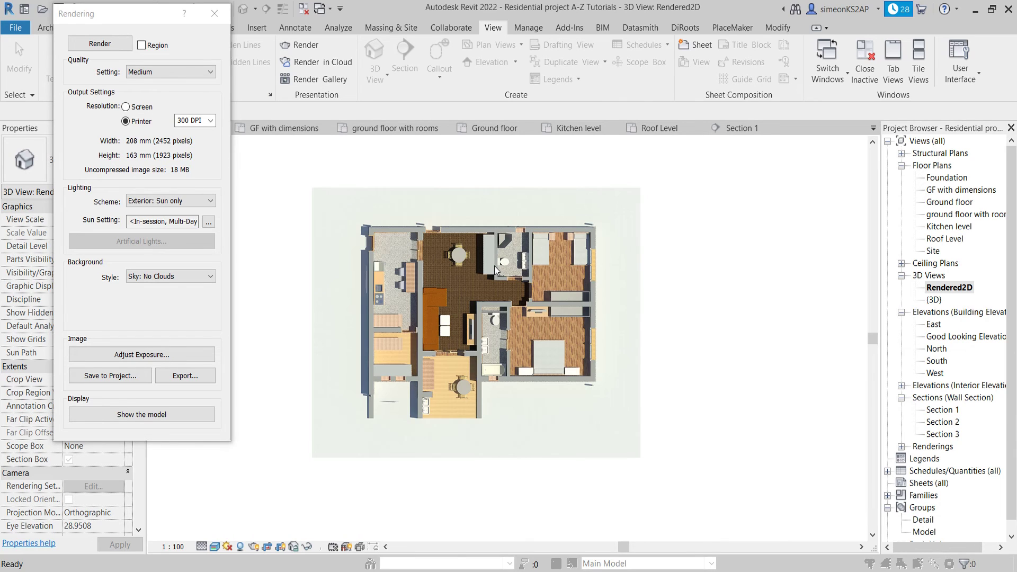
scroll(448, 263, "up", 1)
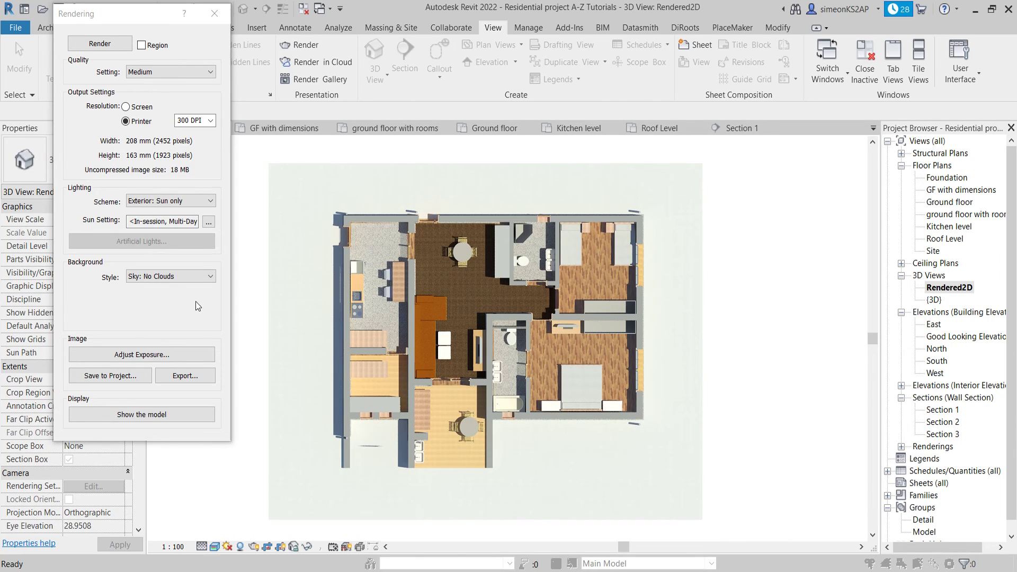
Set the rendered image's highlights to 0.50 in the exposure controls and apply the change.
left_click(151, 354)
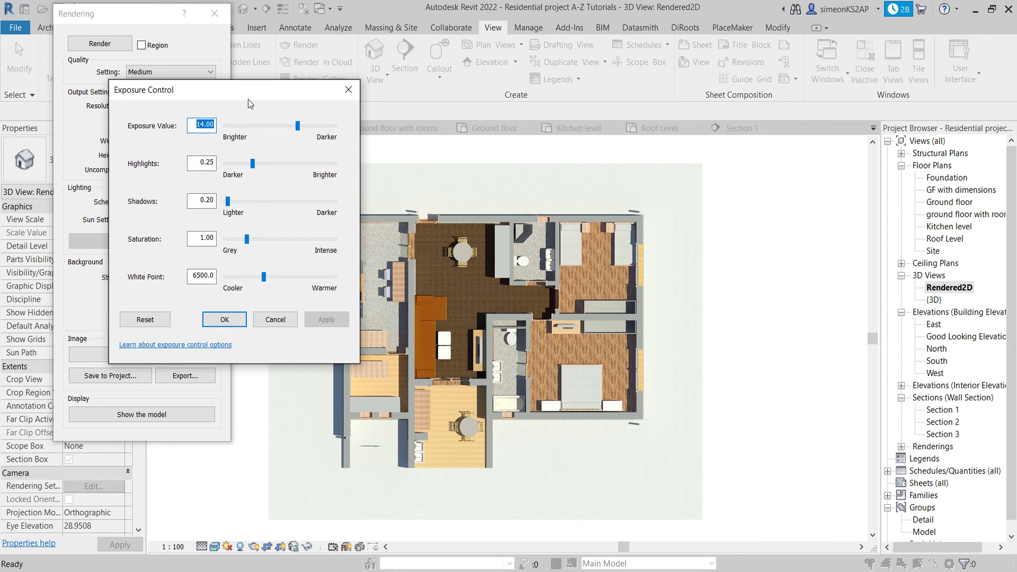
left_click_drag(243, 90, 212, 90)
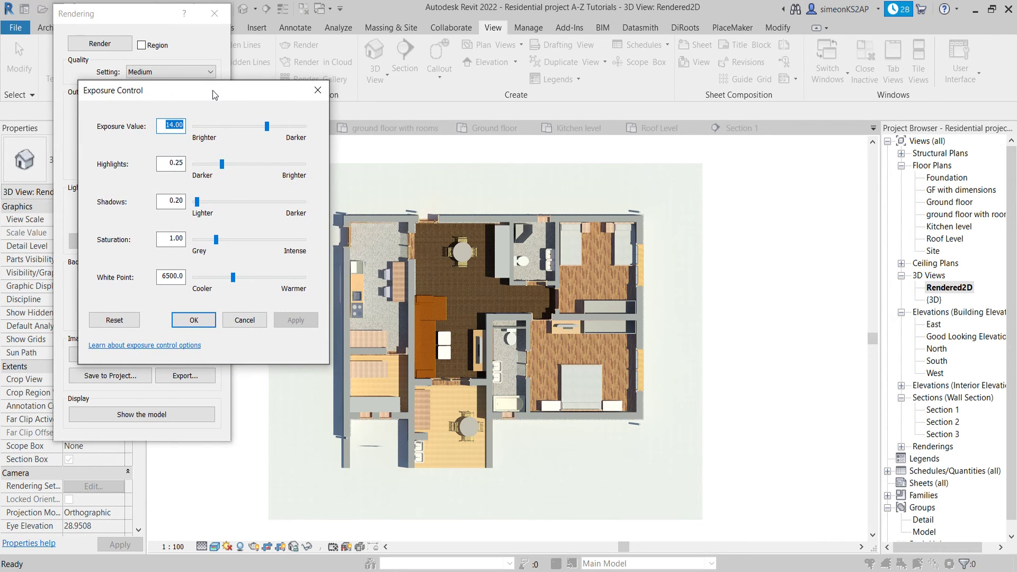
left_click(164, 125)
double_click(169, 126)
left_click(167, 125)
left_click_drag(165, 126, 187, 127)
left_click(170, 163)
left_click_drag(167, 163, 197, 161)
left_click(168, 162)
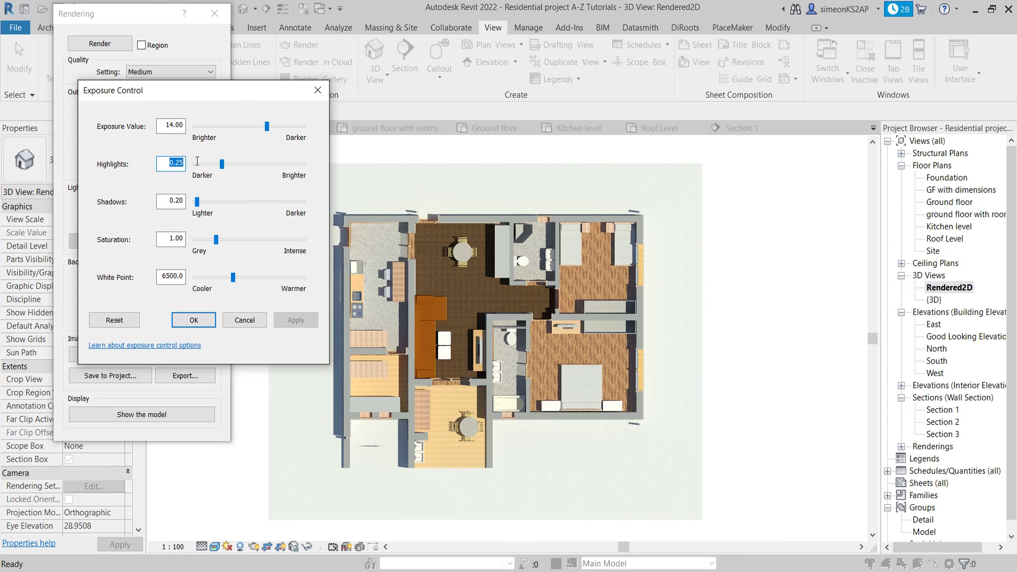
type(".")
key("Tab")
left_click(304, 319)
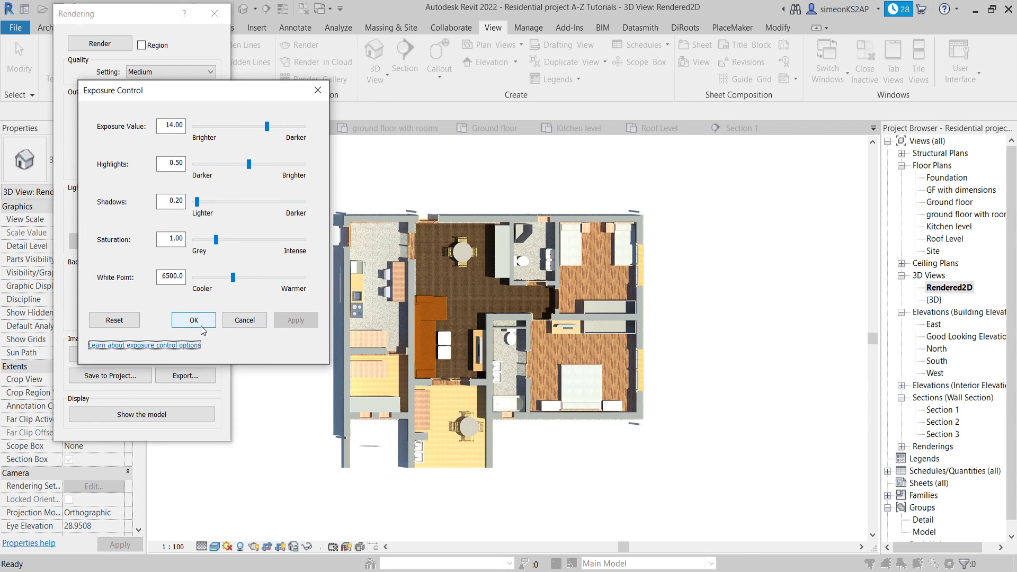
Reset the rendered image's exposure settings to their defaults and accept them.
left_click(114, 321)
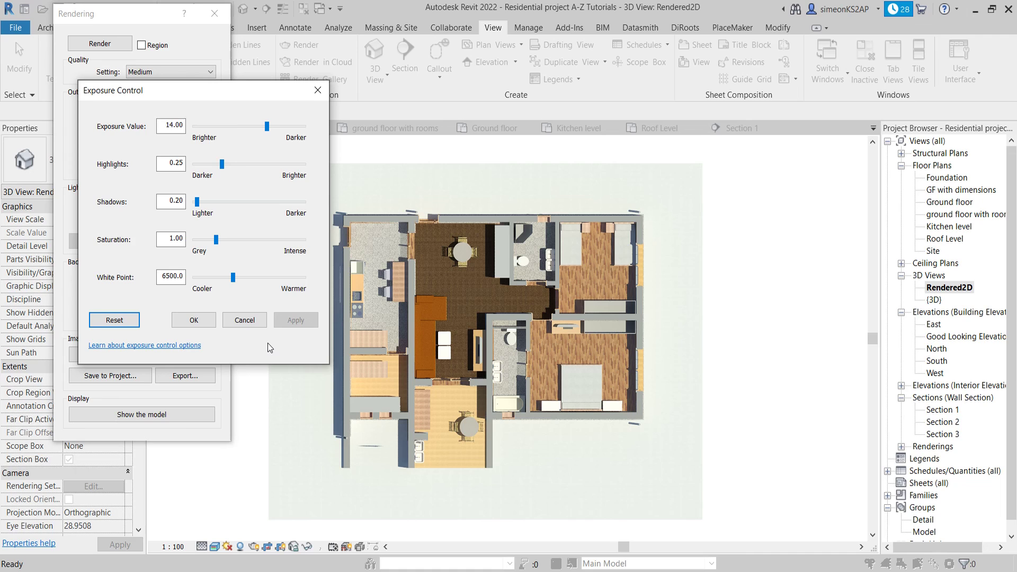
left_click(194, 321)
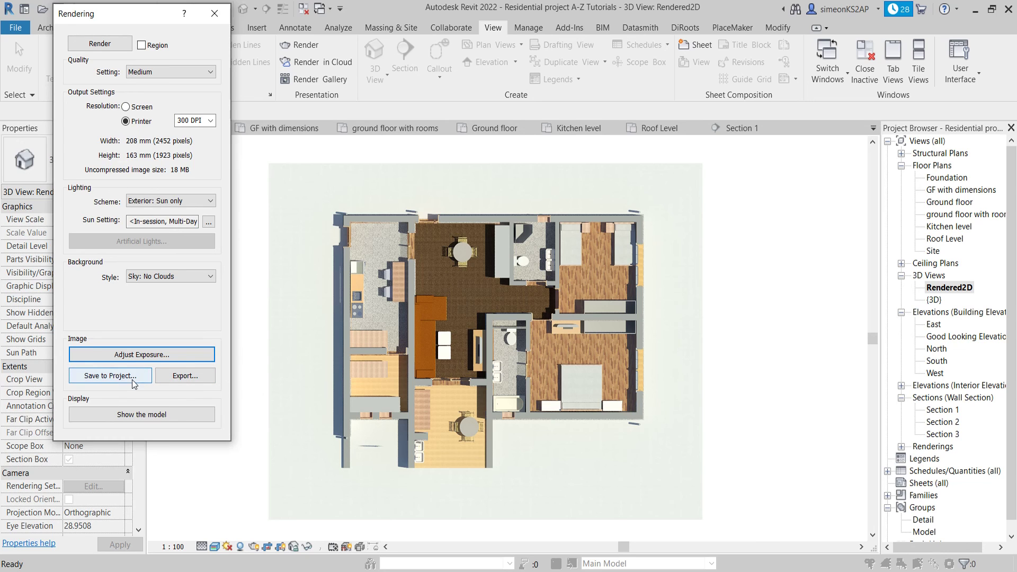
Export the rendered image to the Desktop as the JPEG file "3D rendered floor plan.jpg", replacing the existing file.
left_click(182, 378)
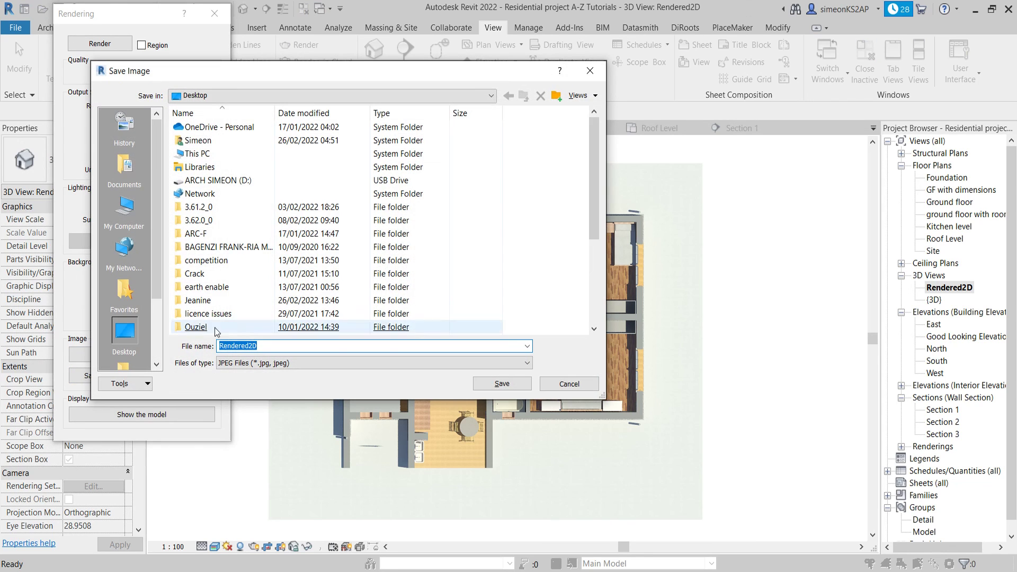
left_click(127, 332)
double_click(270, 346)
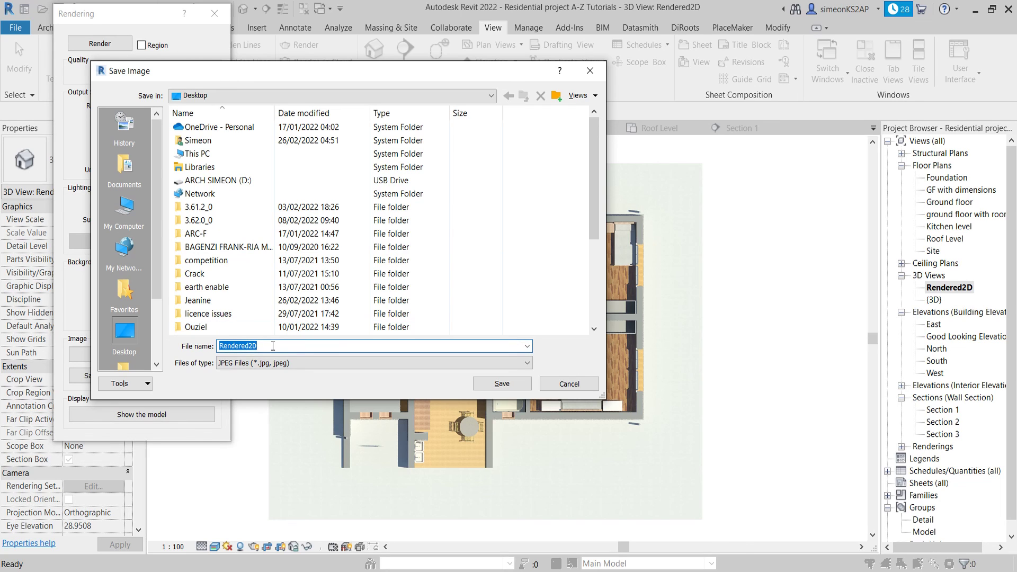
type("3")
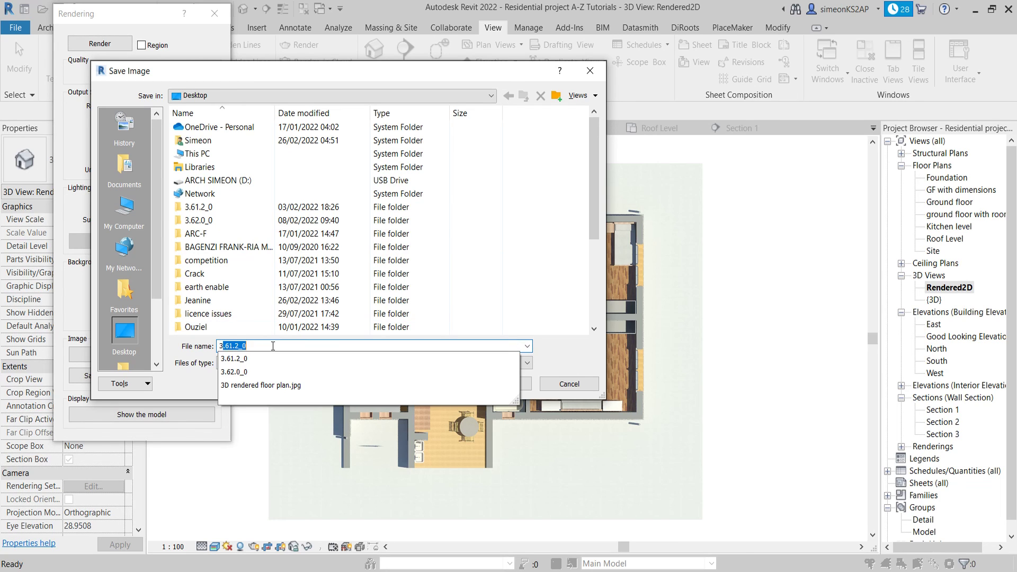
type("D rendered floor plan.jpg")
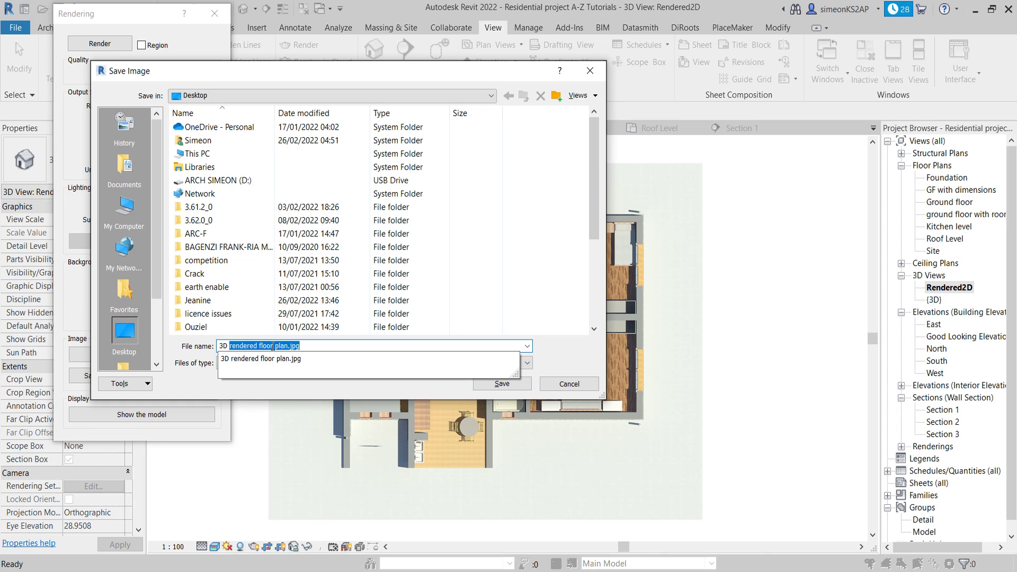
left_click(322, 344)
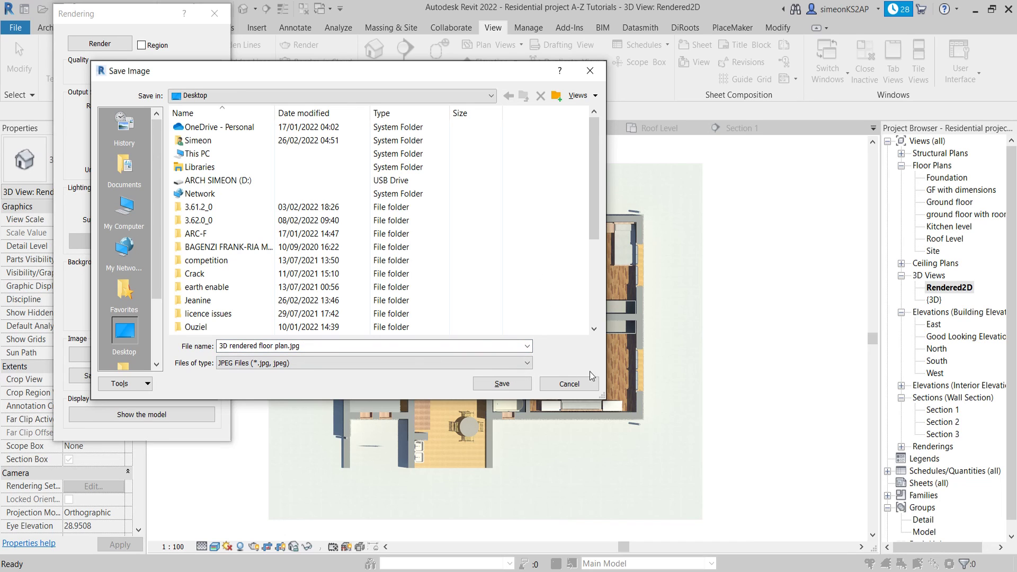
left_click(503, 384)
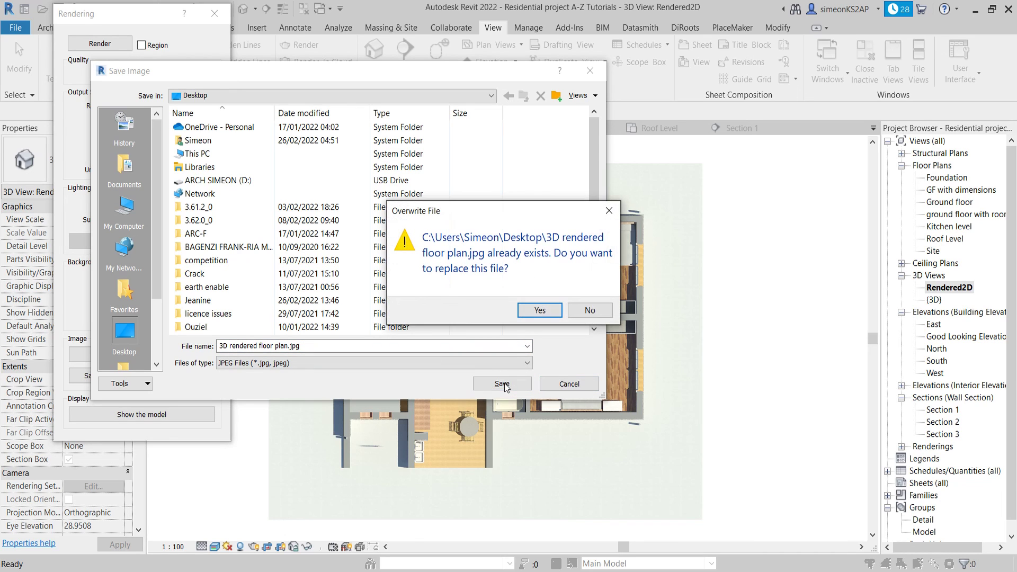
left_click(540, 313)
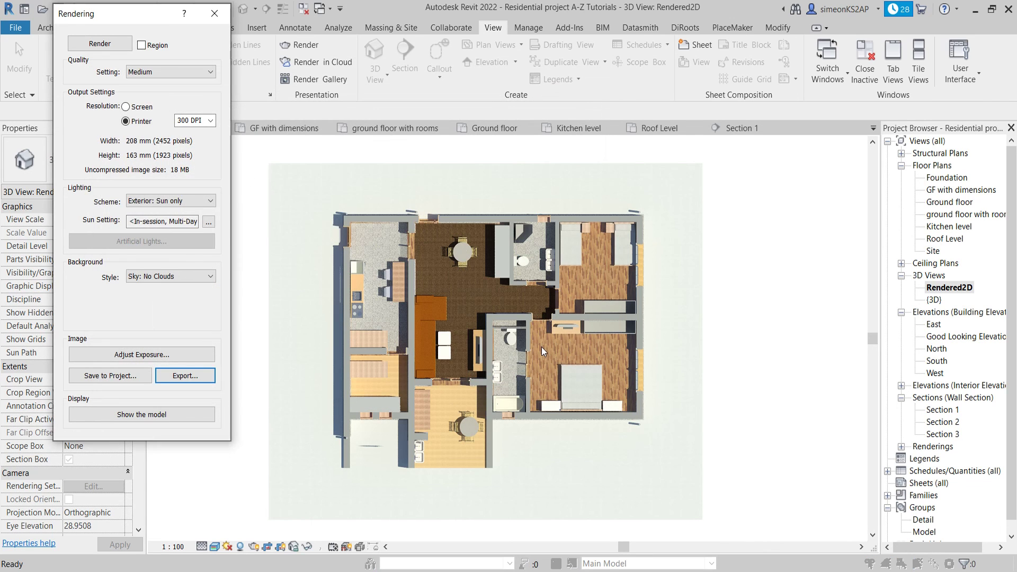
scroll(344, 256, "up", 2)
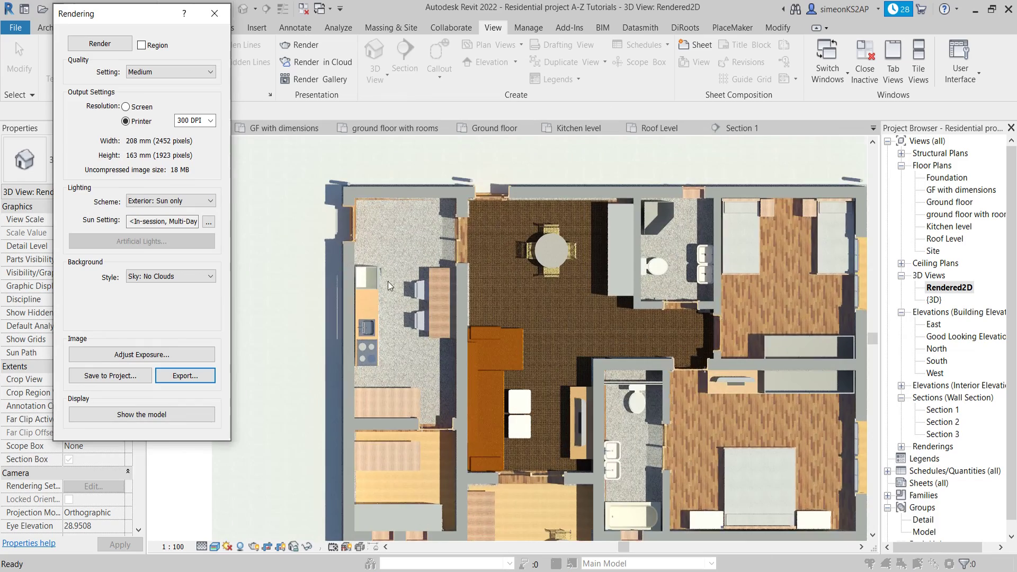